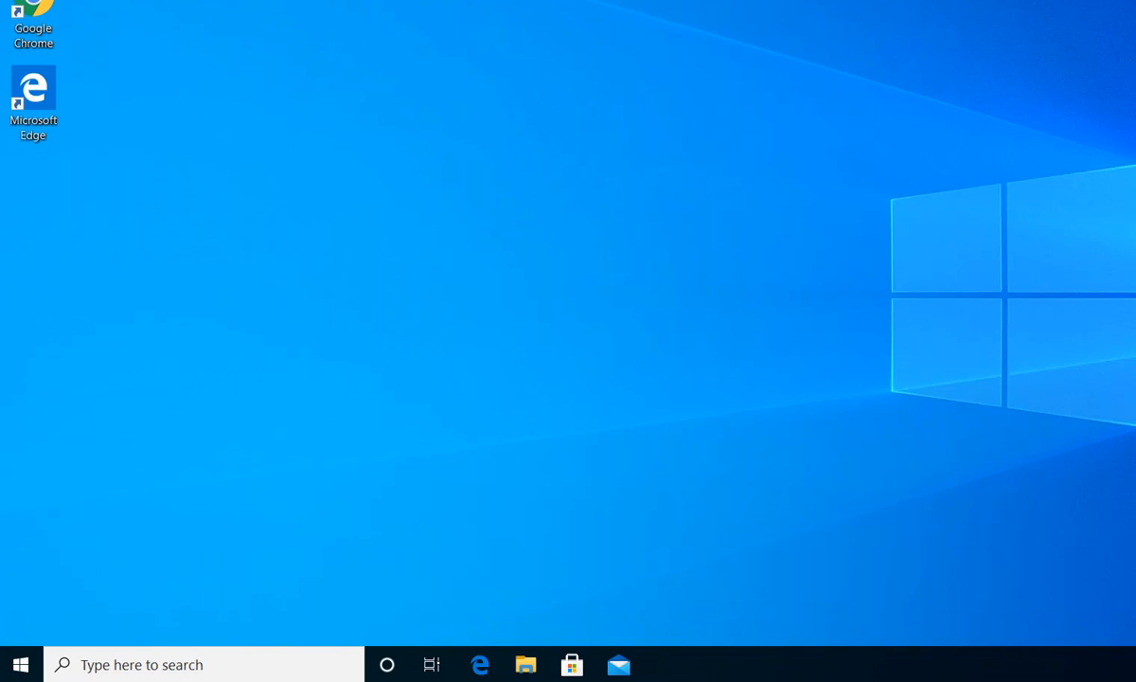
Step: Search the Windows apps for "notep" to check which Notepad programs are installed
click(21, 665)
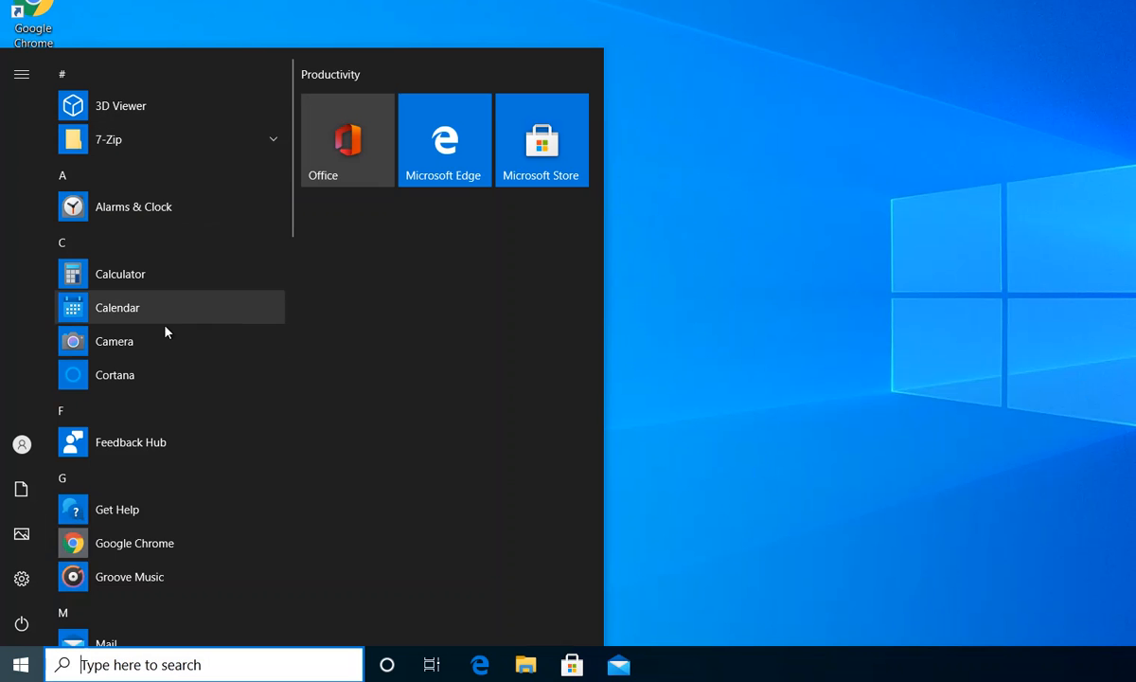
click(135, 664)
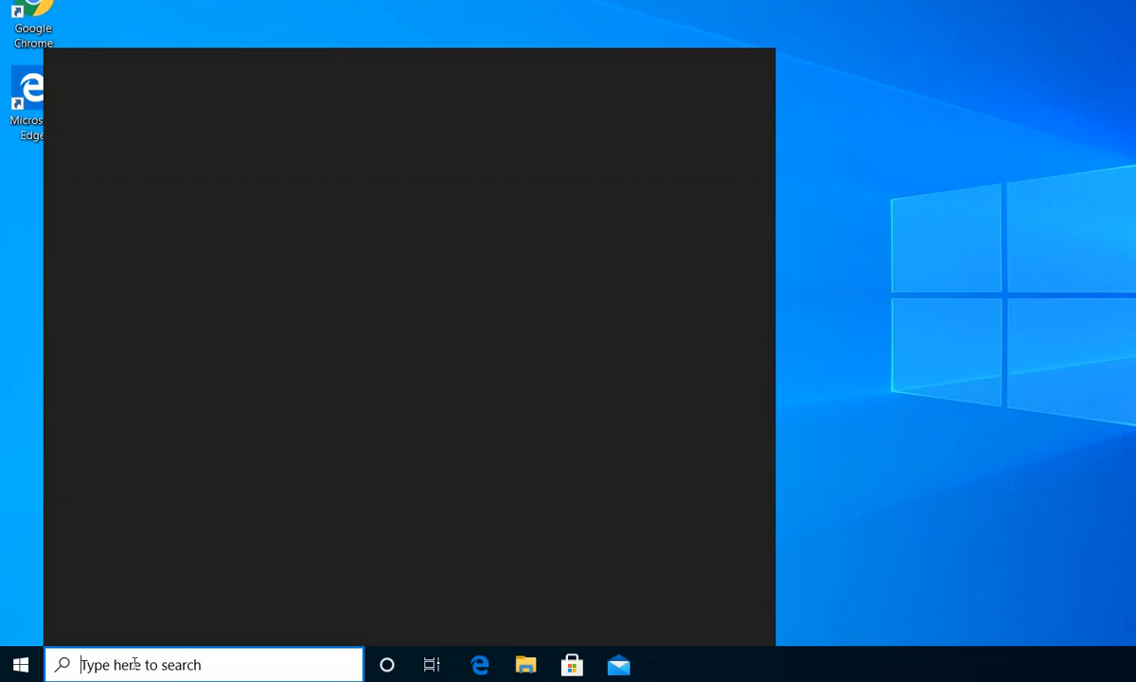
text(notep)
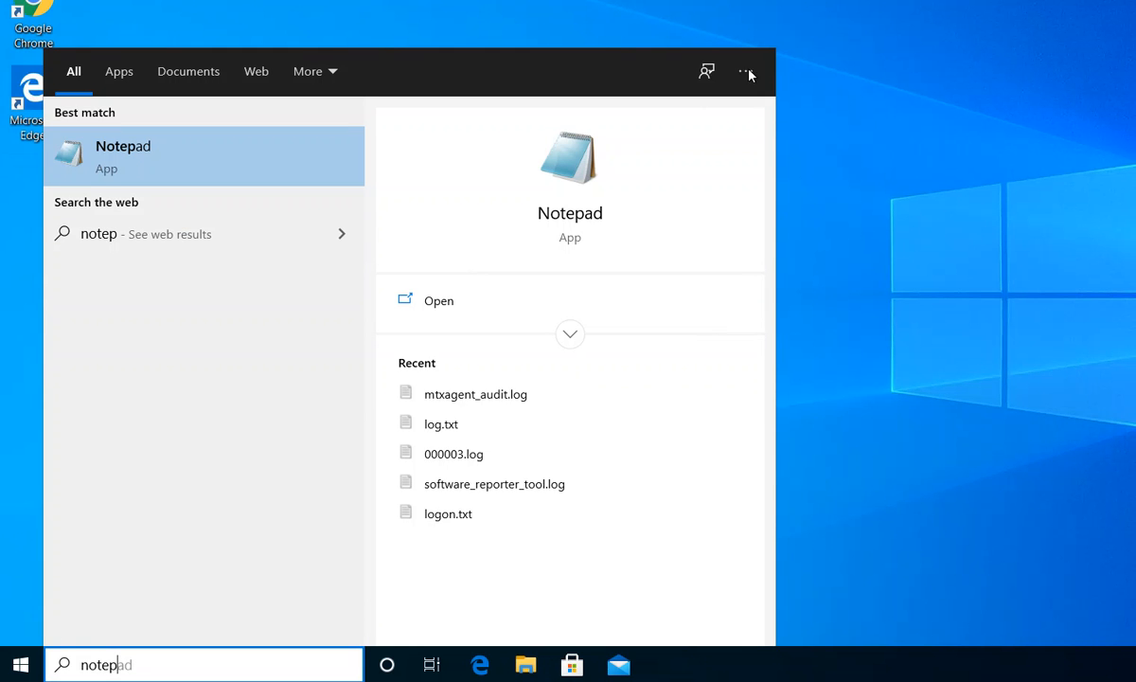
Step: Install Notepad++ from the MyApps software catalogue and acknowledge the completion notice
click(1059, 159)
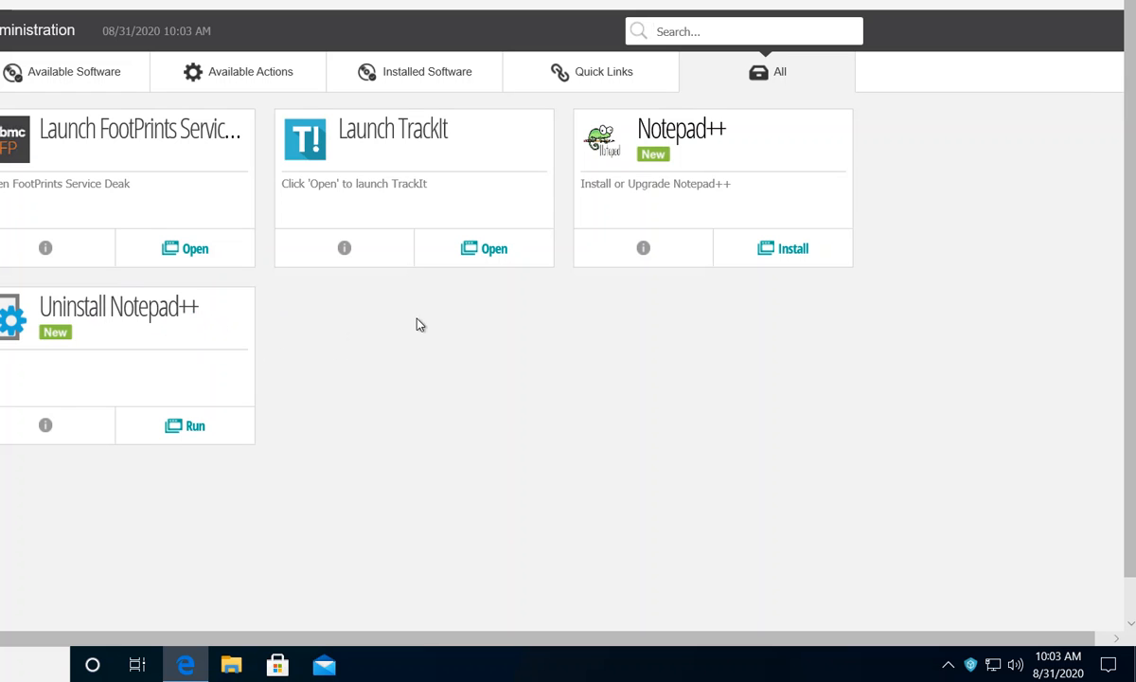
click(792, 250)
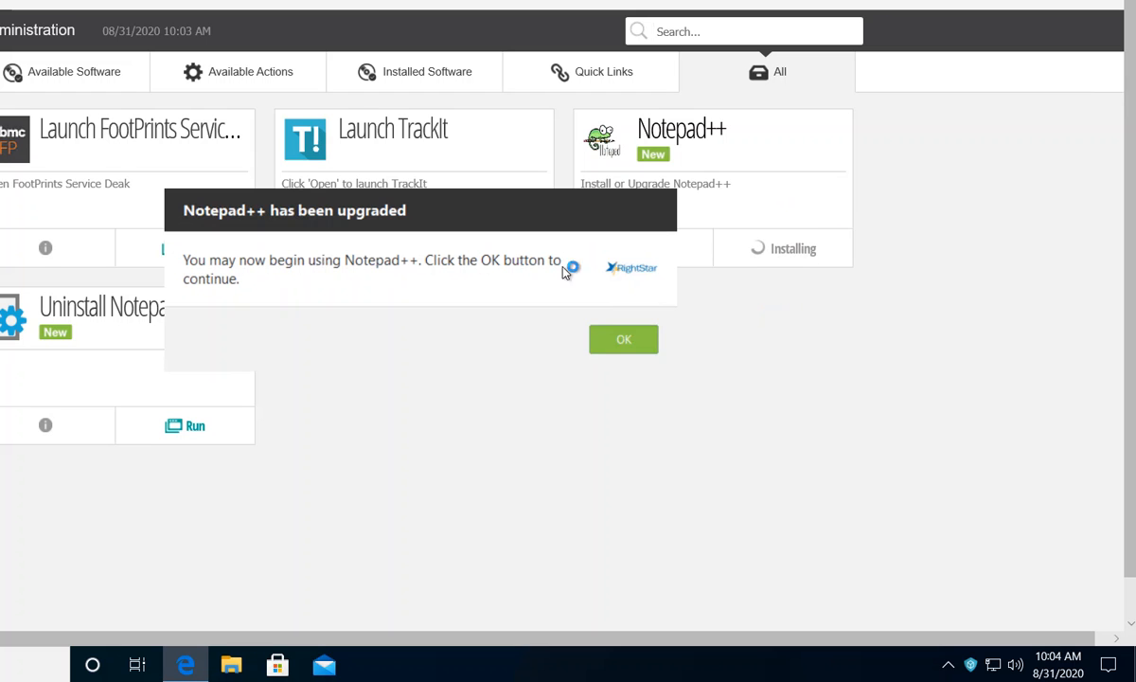
click(623, 338)
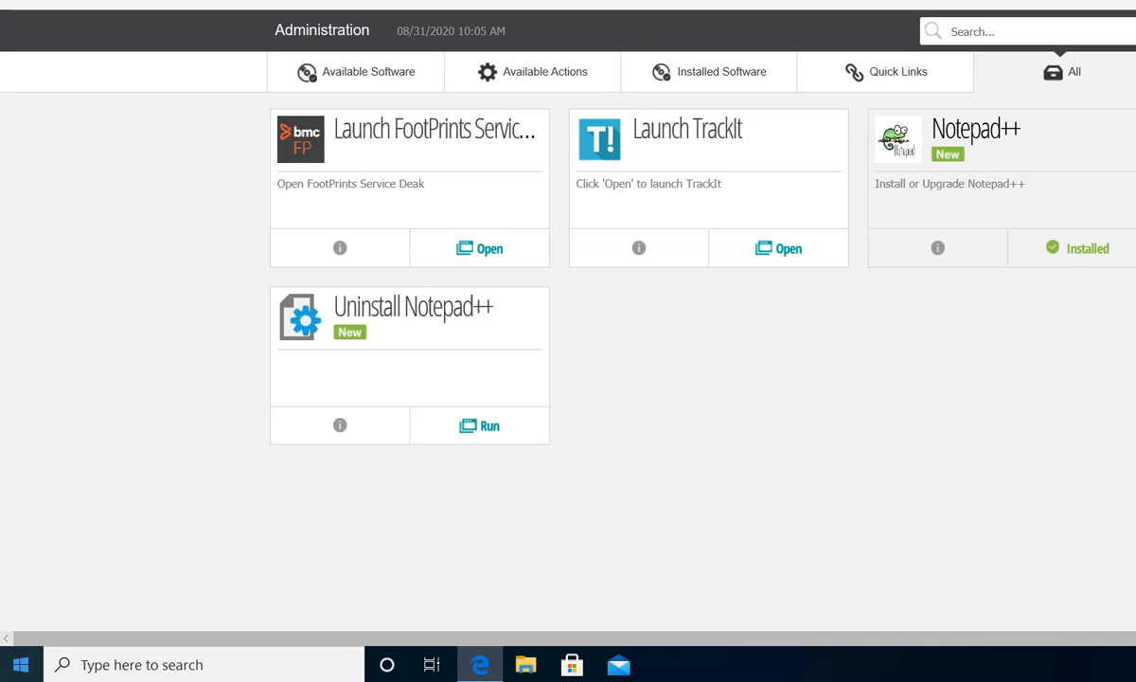
Step: Launch Notepad++ through a Windows search for "notep" and check its installed version in the About information
click(21, 668)
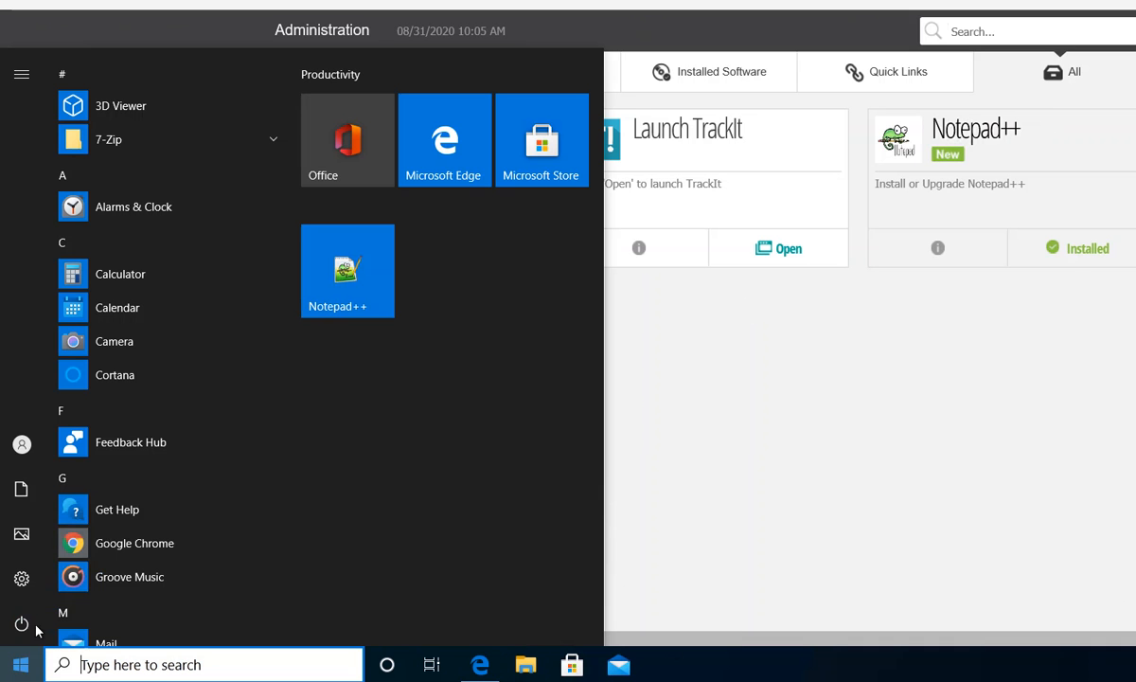
click(137, 669)
text(notep)
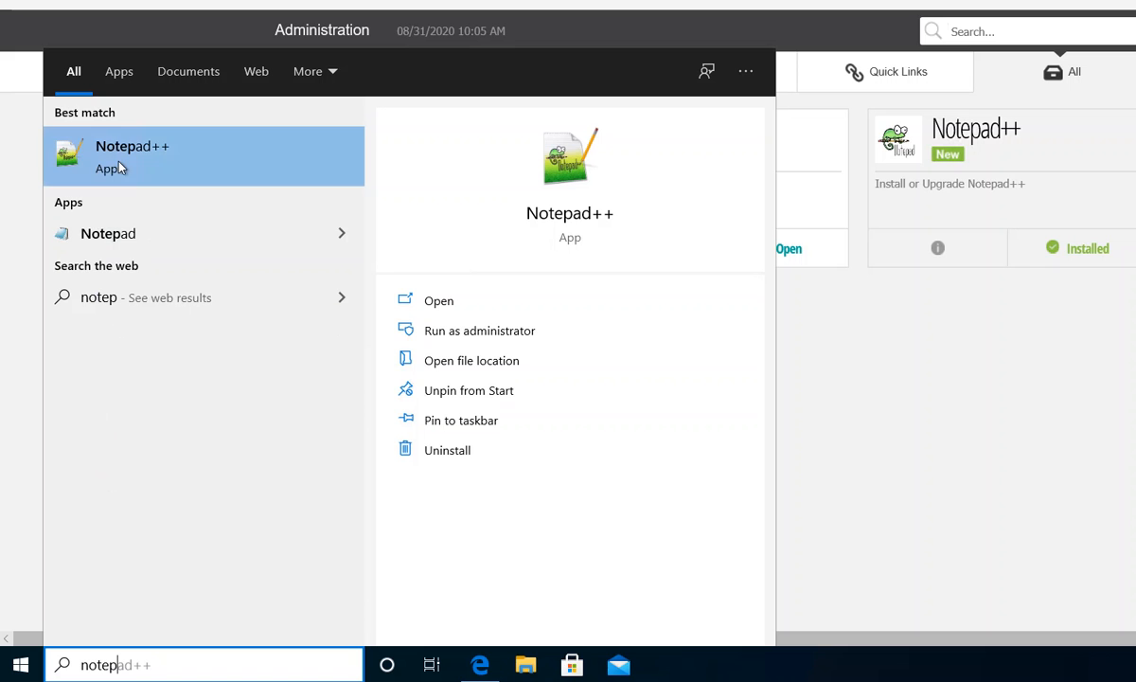
click(118, 168)
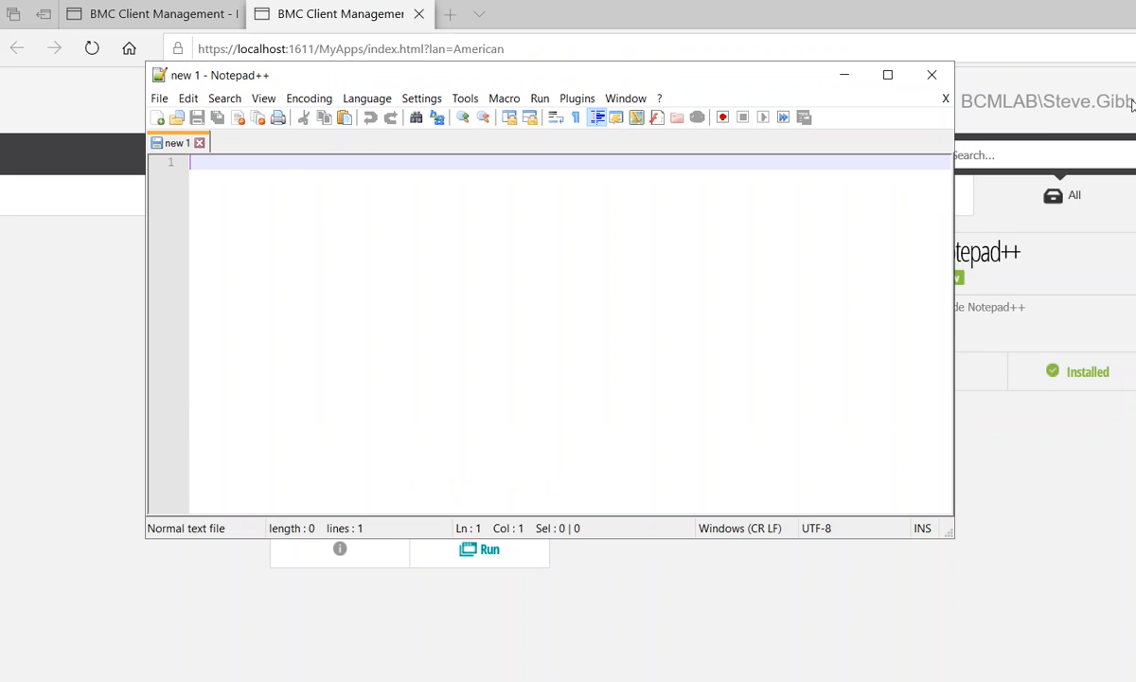
click(660, 98)
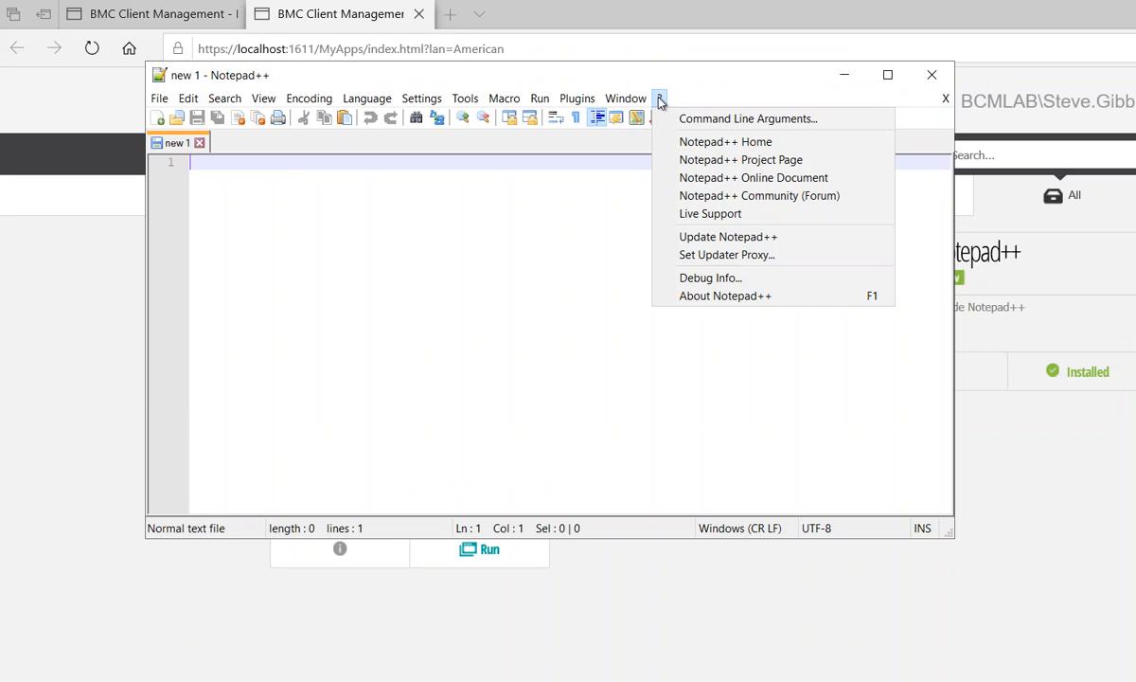
click(718, 297)
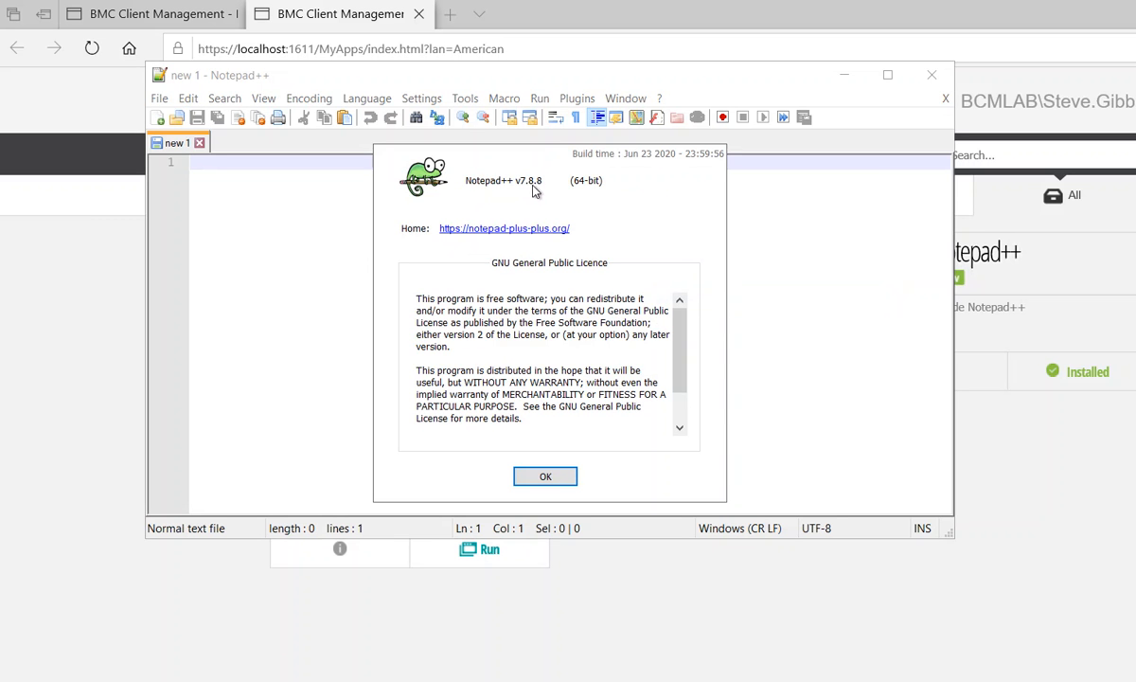
click(545, 478)
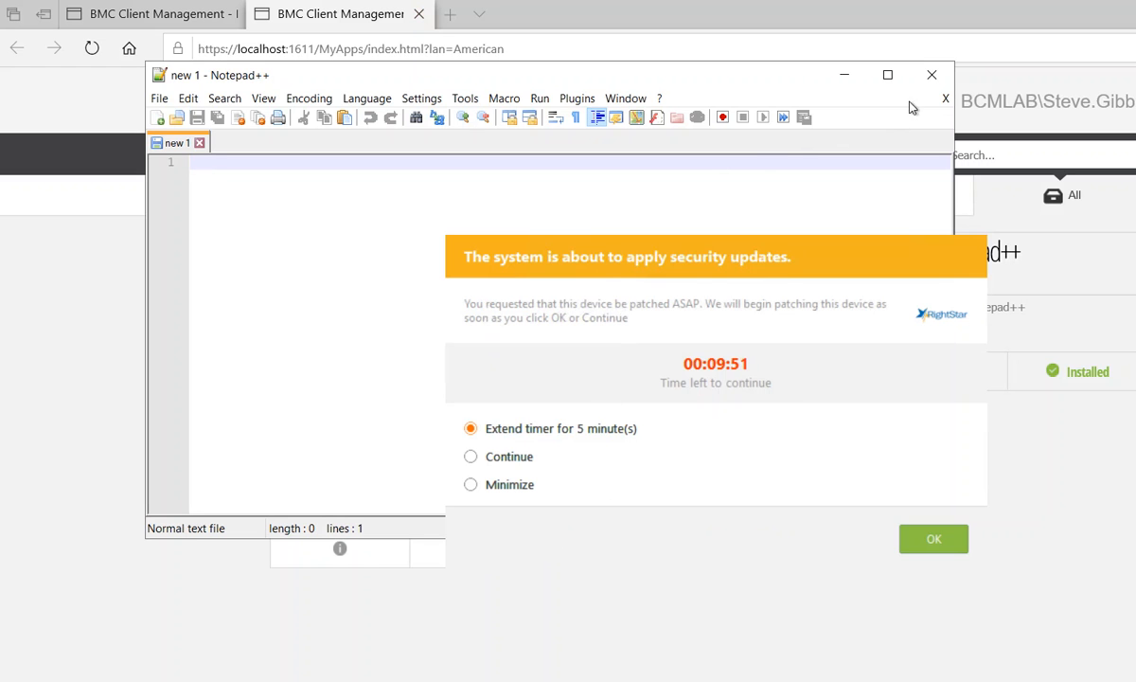
Step: Close Notepad++ and accept the security update notice with the Continue option
click(932, 75)
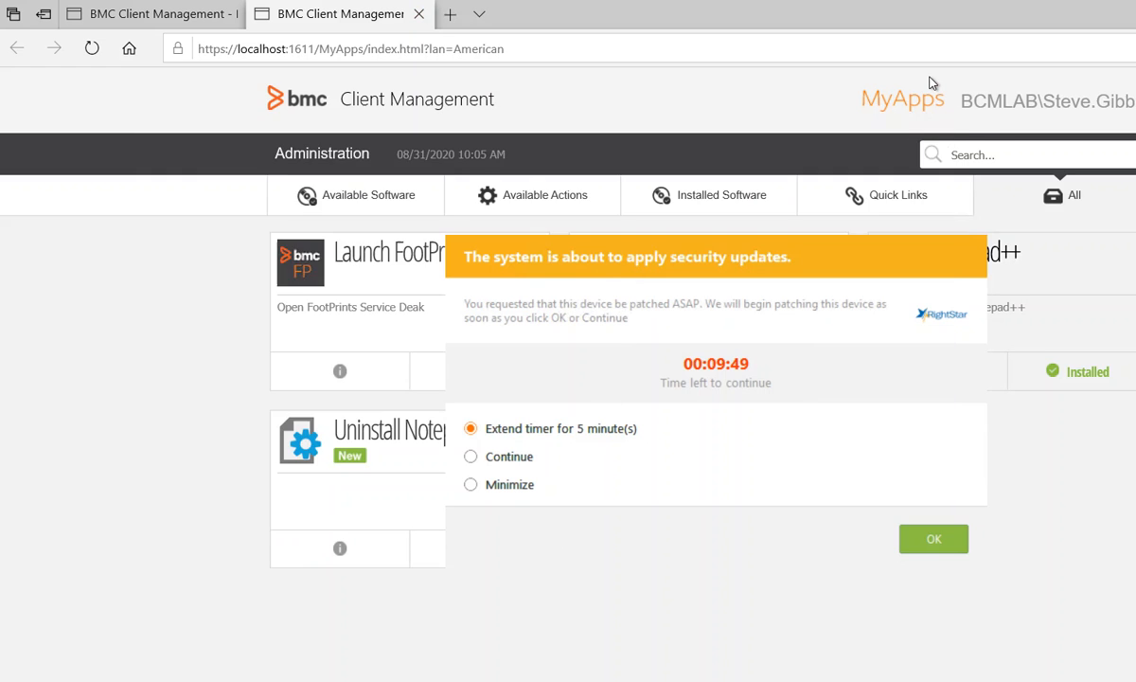
click(471, 456)
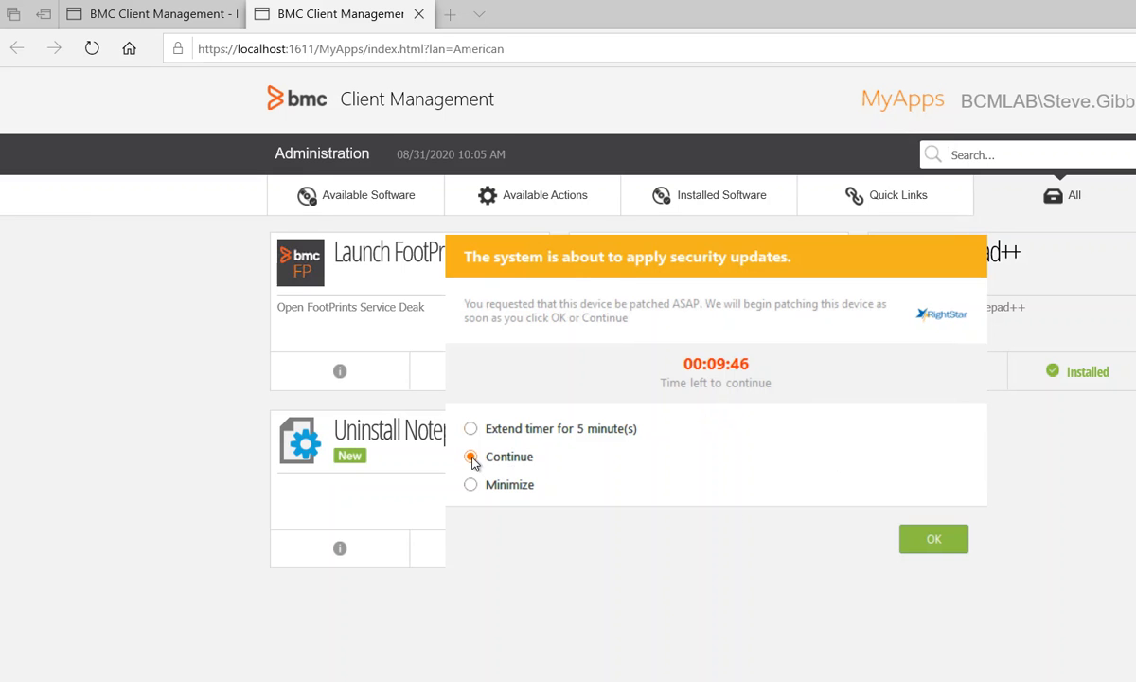
click(937, 540)
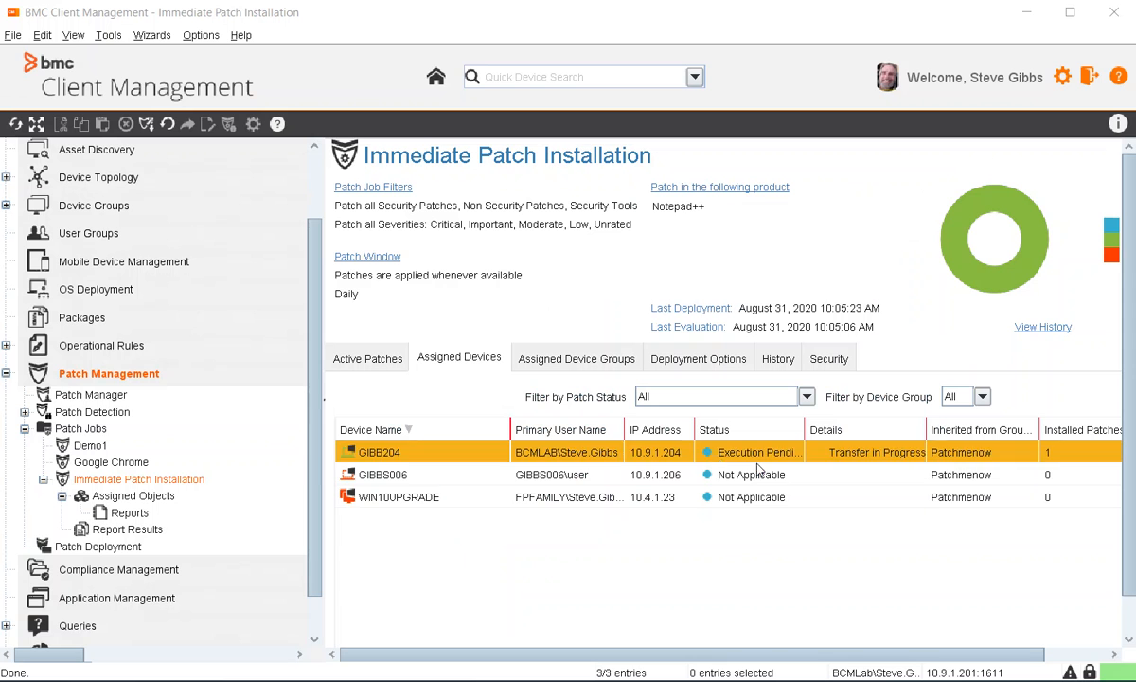
Step: In the BMC Client Management console, monitor the patch status of device GIBB204 assigned to the Immediate Patch Installation job
right_click(593, 437)
click(706, 477)
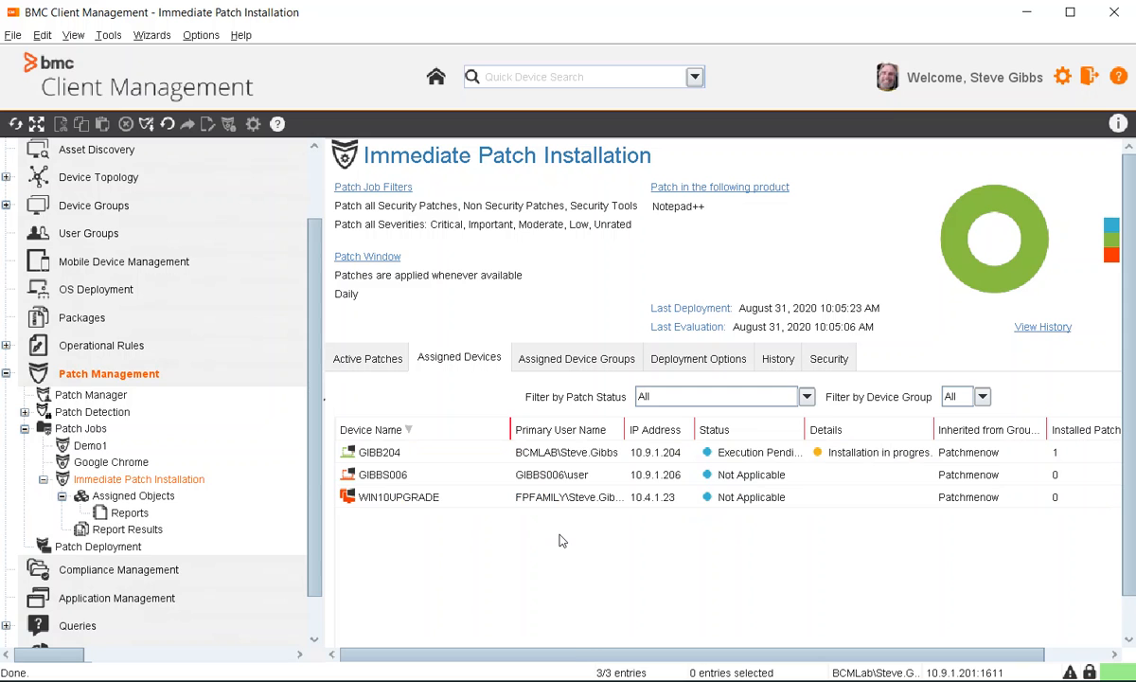
right_click(524, 436)
click(580, 445)
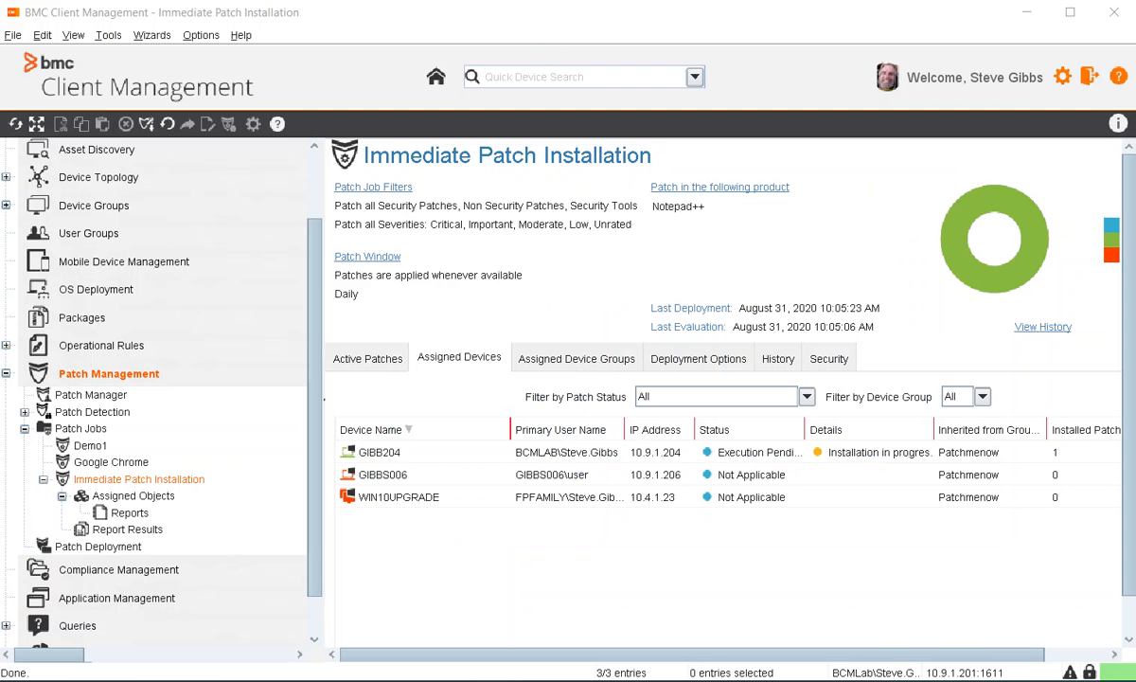
click(576, 476)
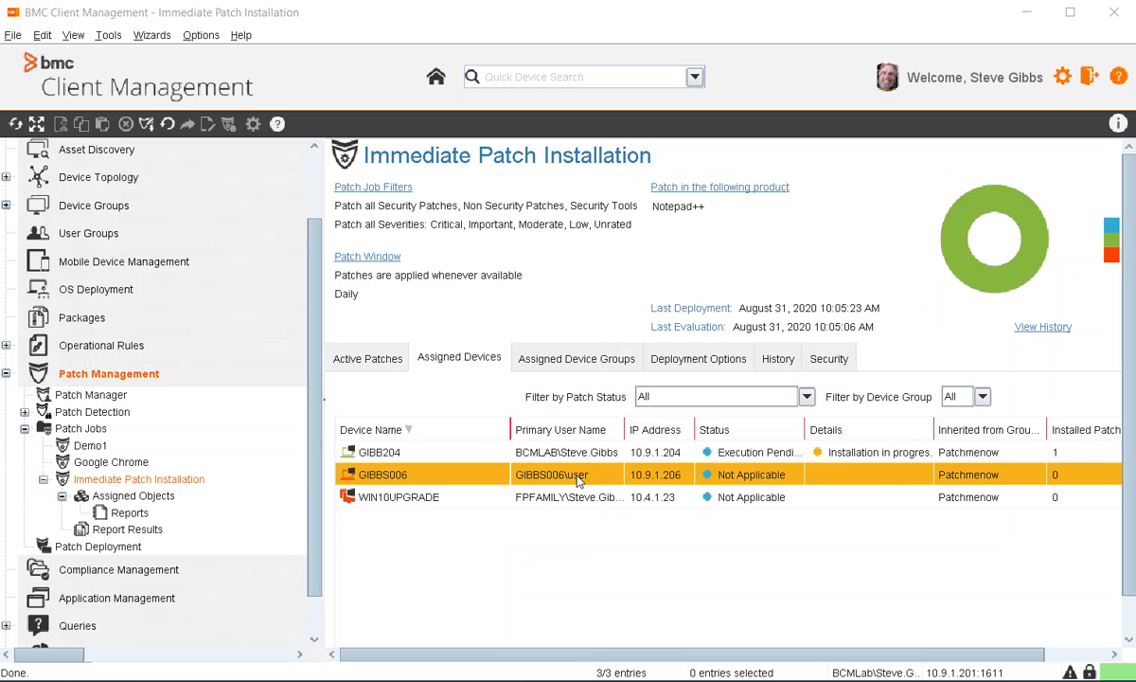
right_click(573, 483)
click(597, 477)
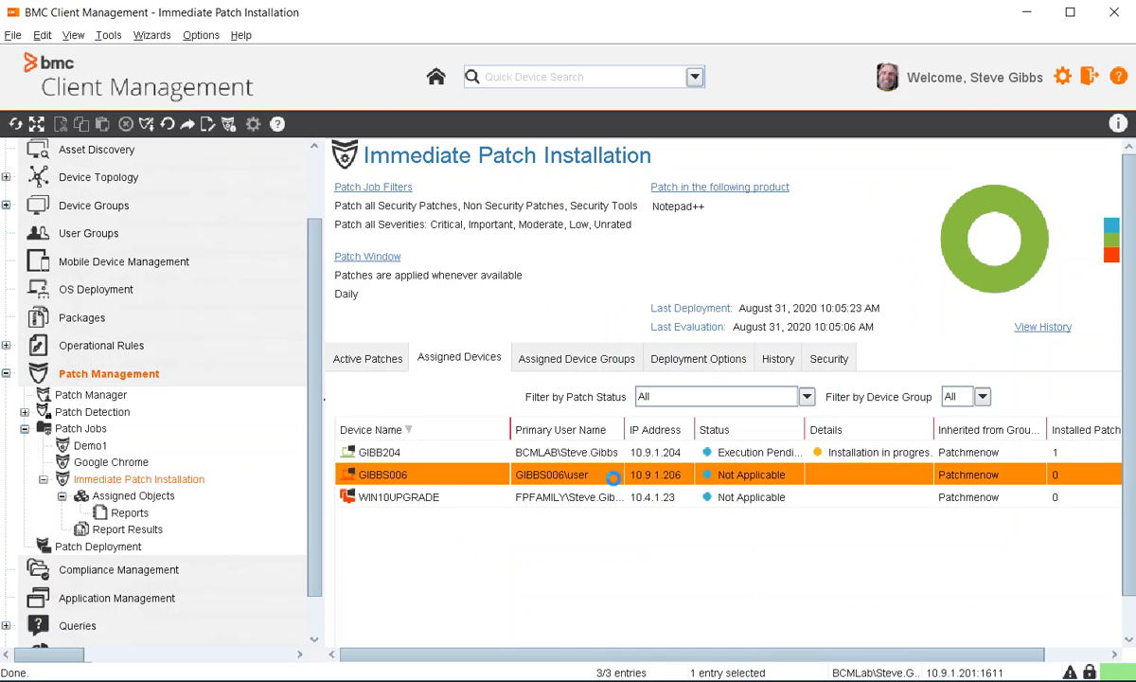
click(884, 453)
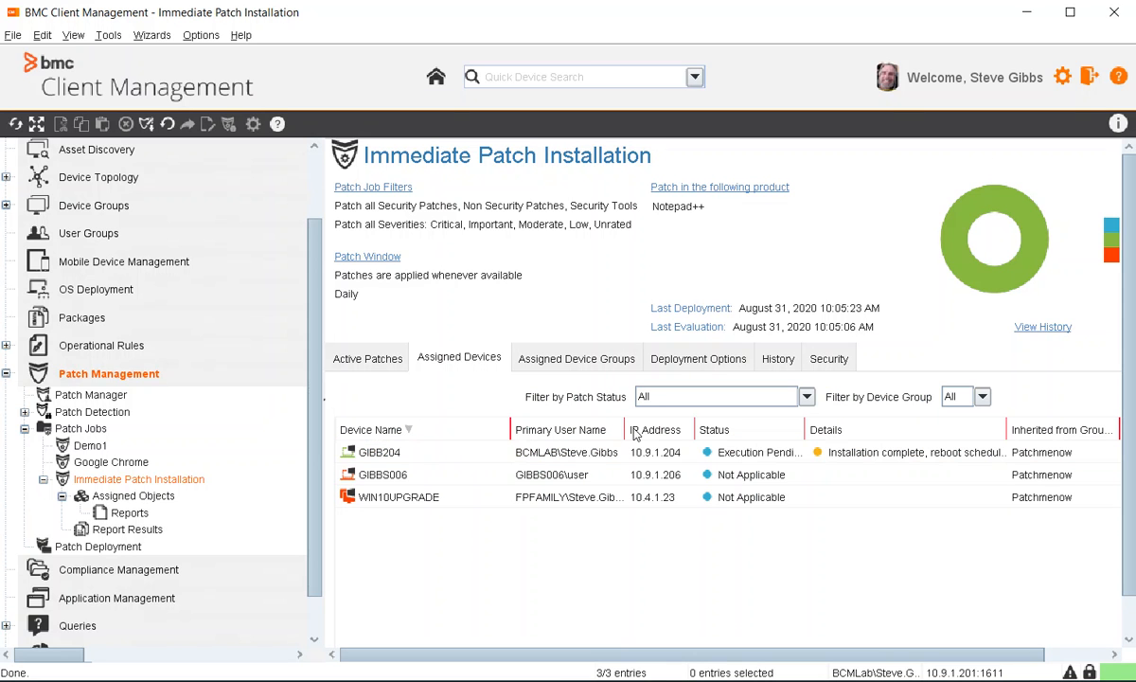
Step: Review the reboot settings in the Immediate Patch Installation job's deployment options and leave the wizard without changes
click(722, 354)
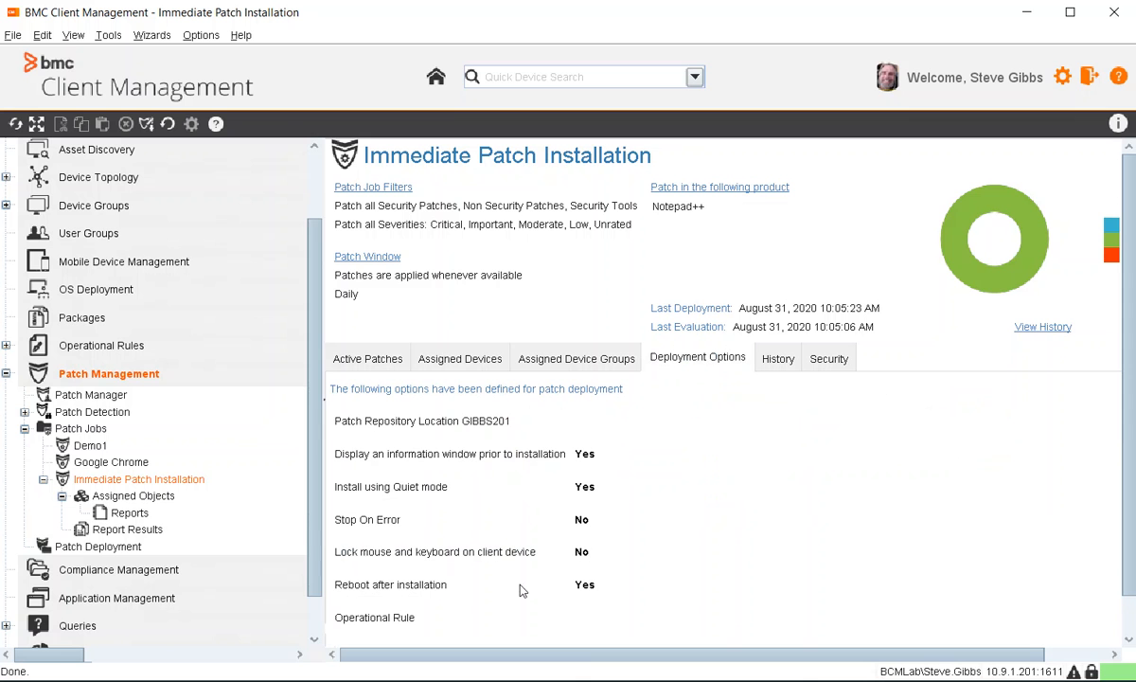
click(512, 396)
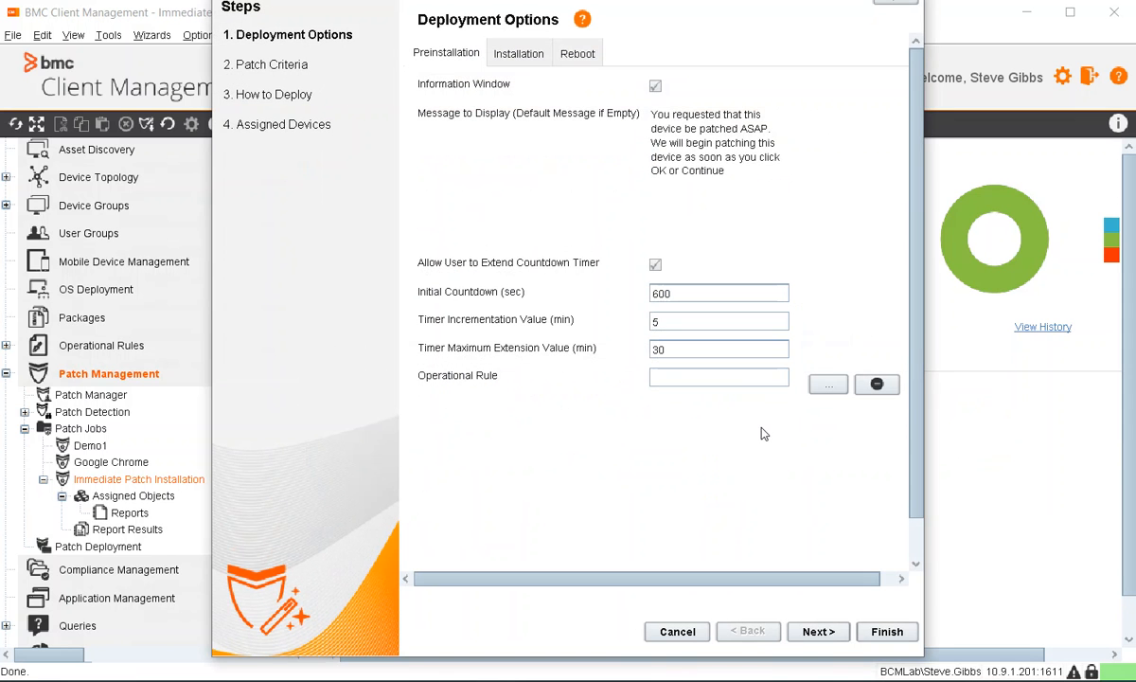
click(578, 53)
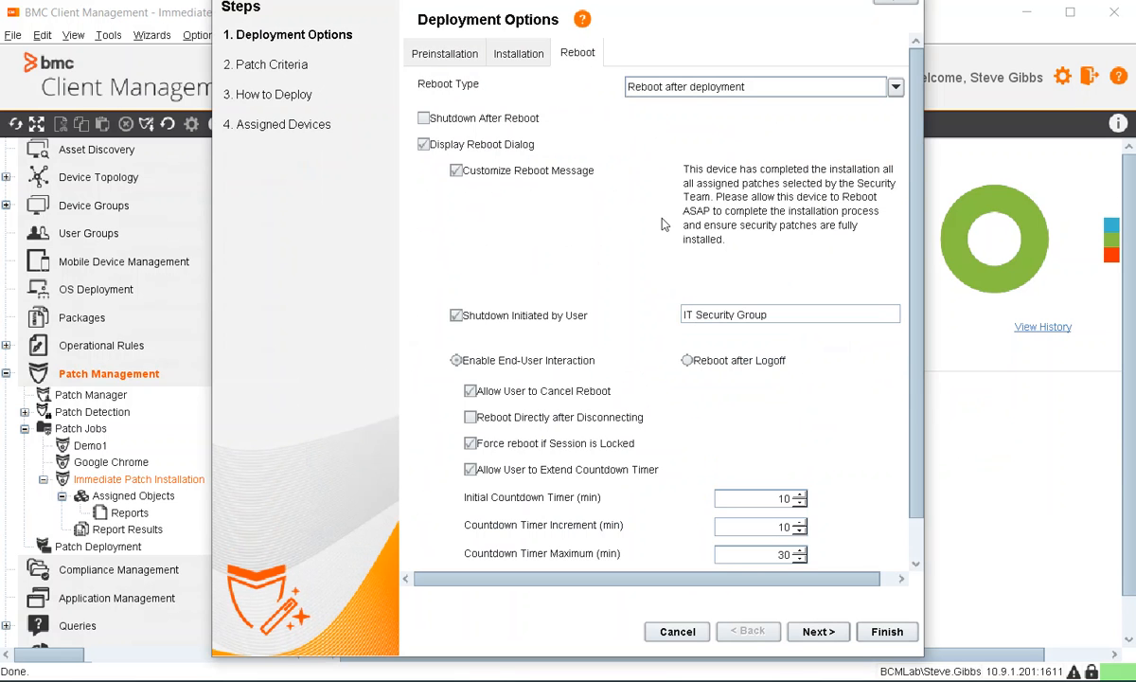
scroll(915, 308, down, 1)
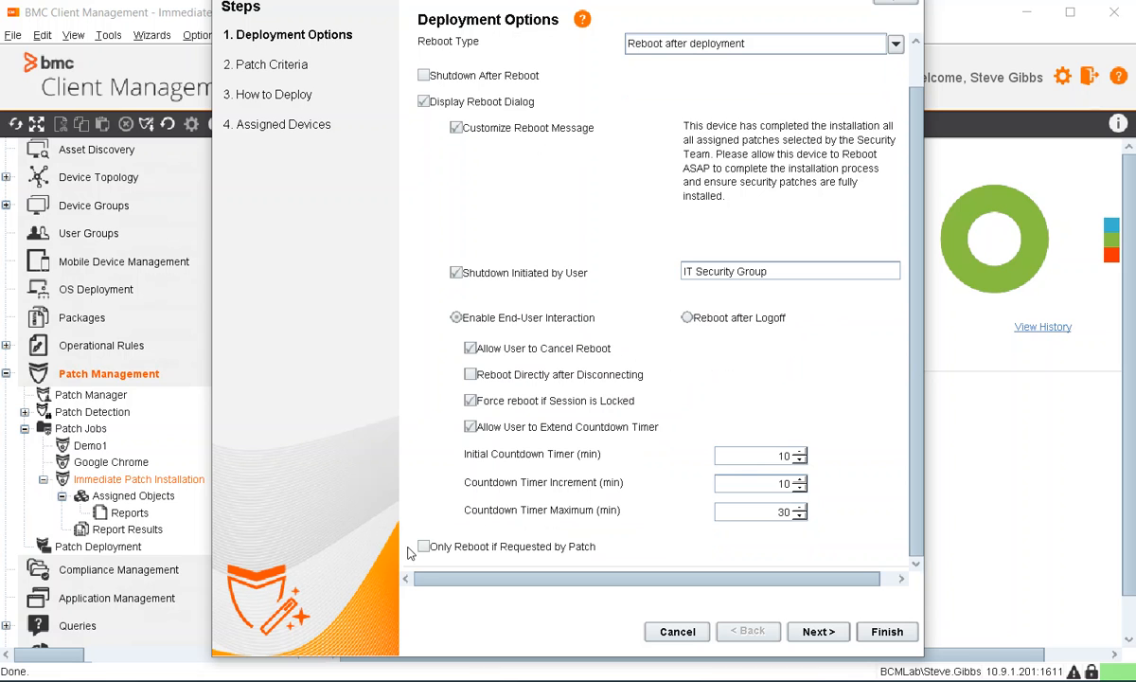
mouse_move(452, 542)
click(677, 632)
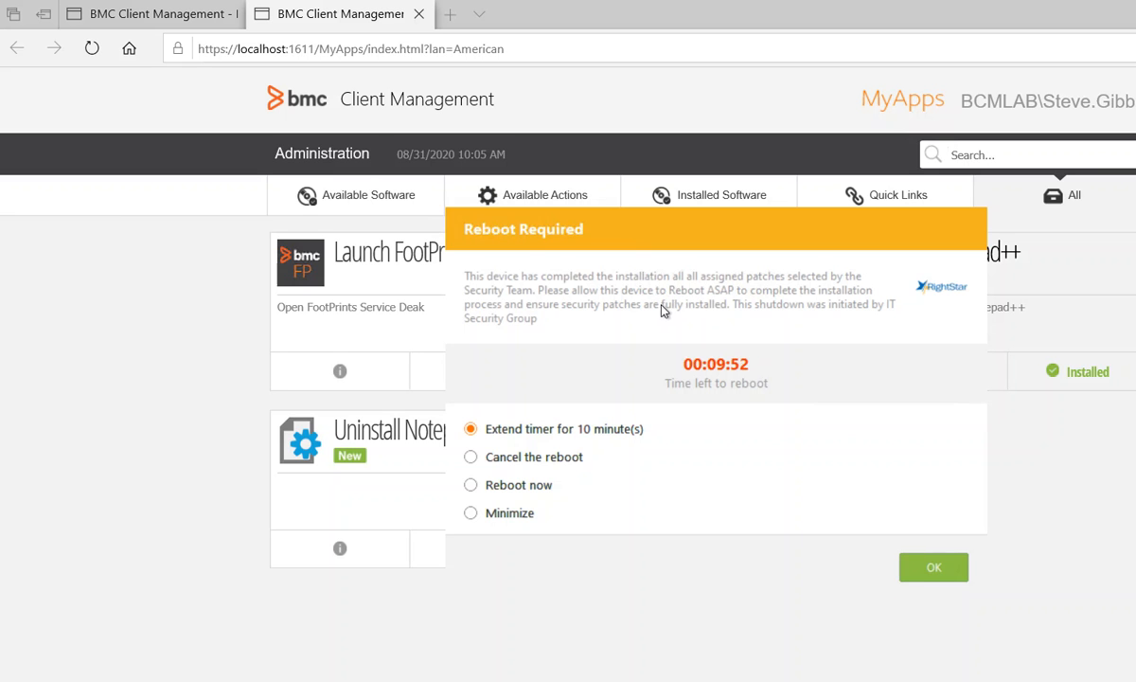
Step: On the client device, answer the Reboot Required notice by cancelling the reboot
click(473, 459)
click(931, 571)
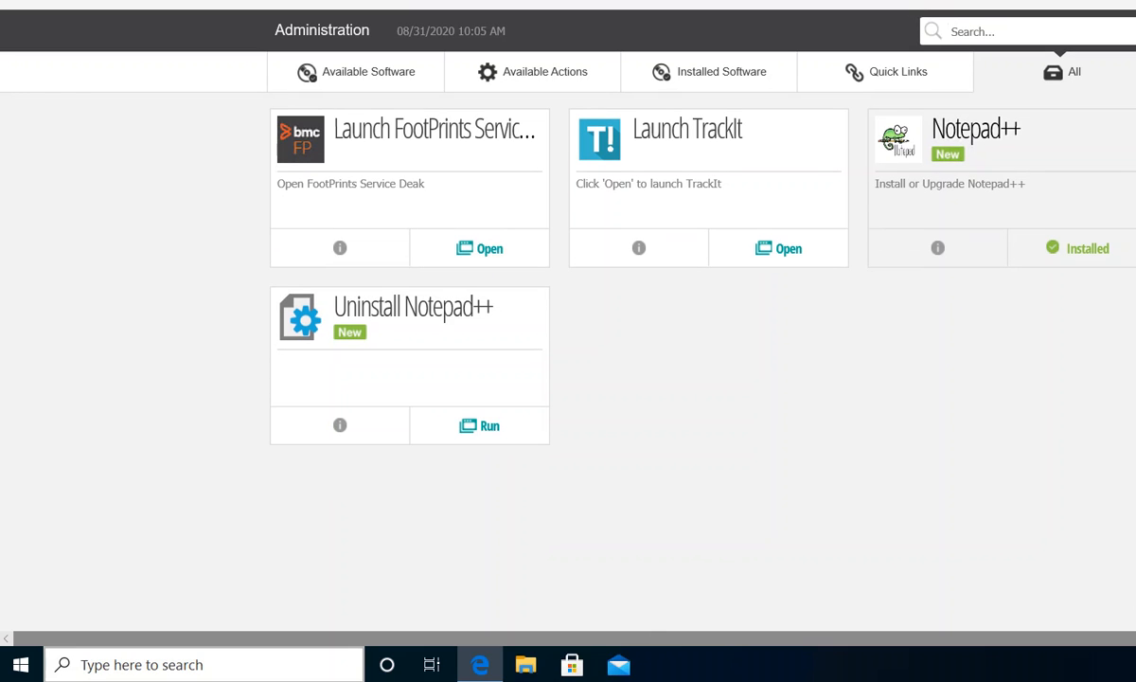
Step: Reopen Notepad++ with a Windows search for "notep" and check which version the patch installed
click(19, 668)
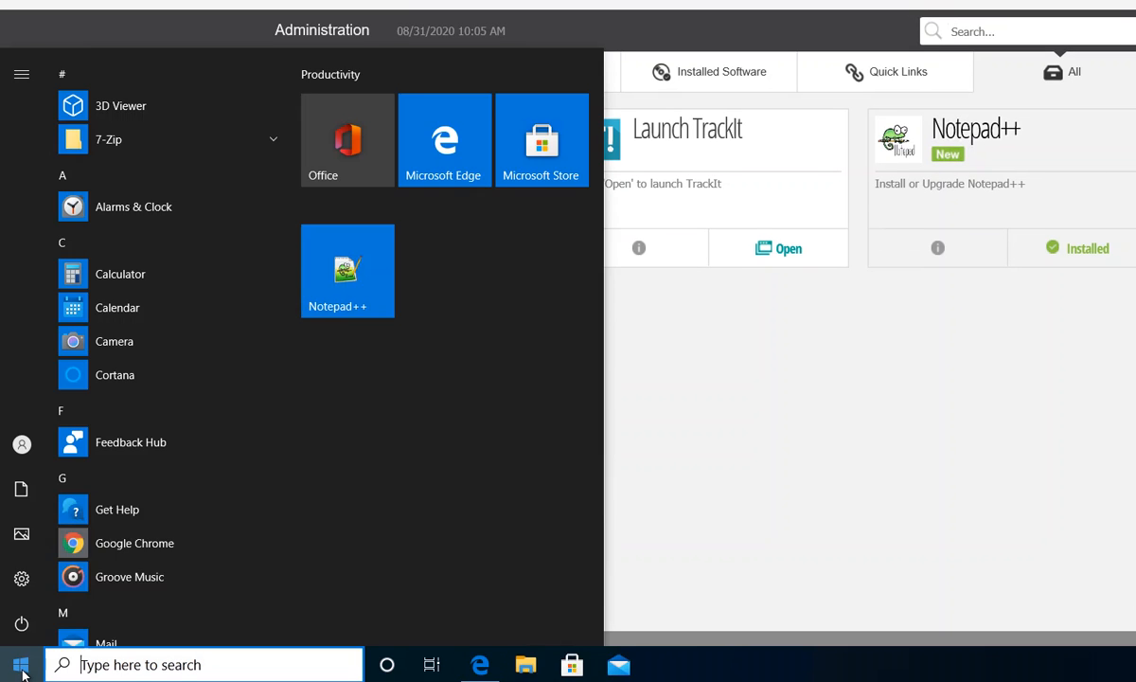
click(86, 665)
text(no)
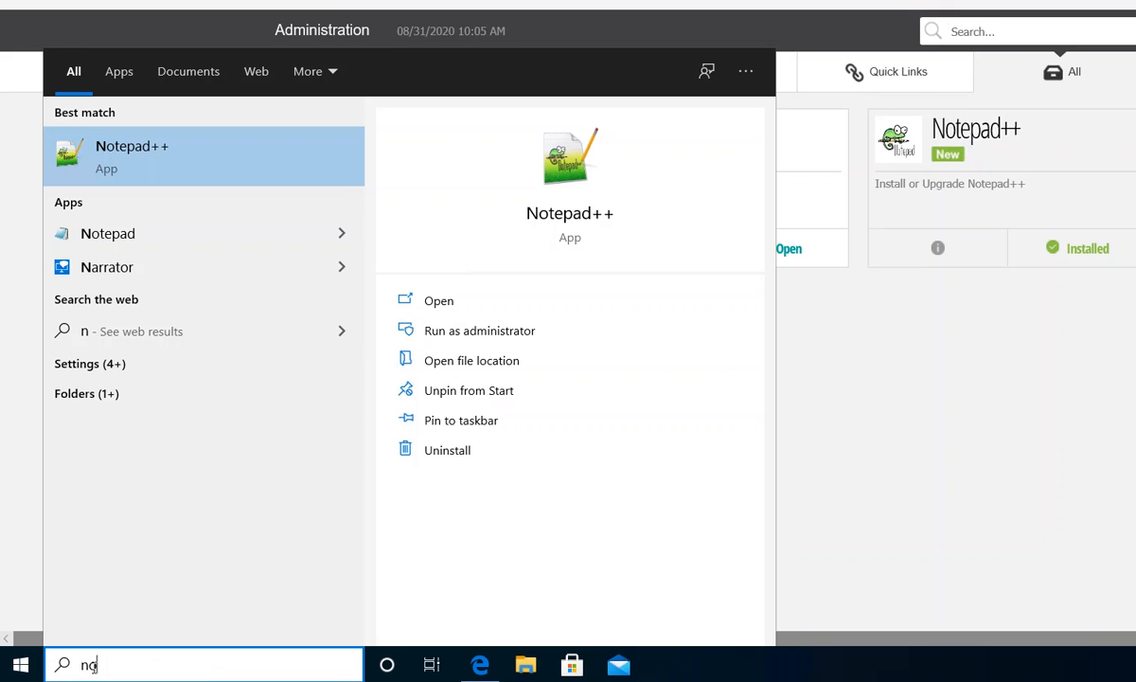
text(tep)
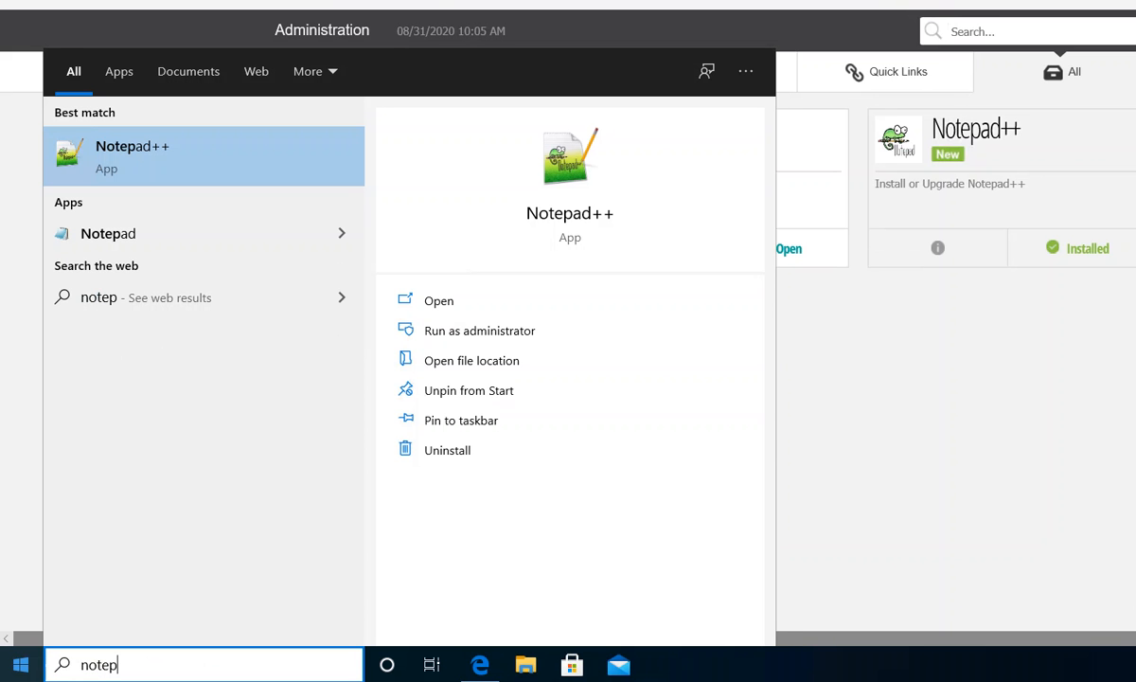
click(124, 145)
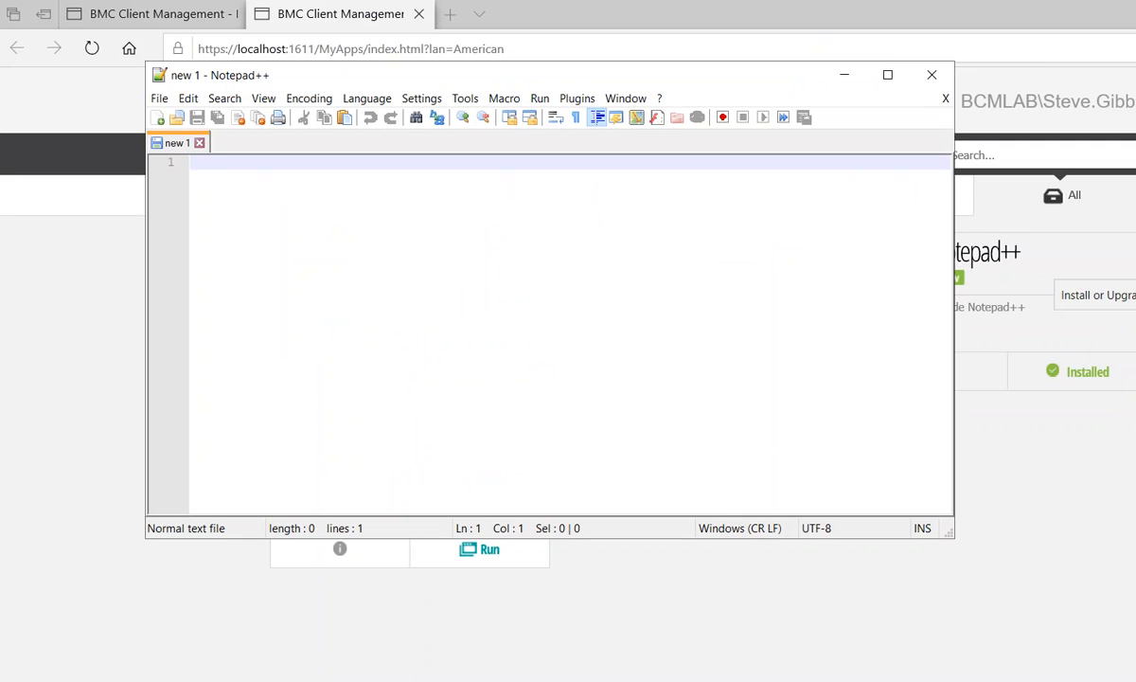
click(659, 99)
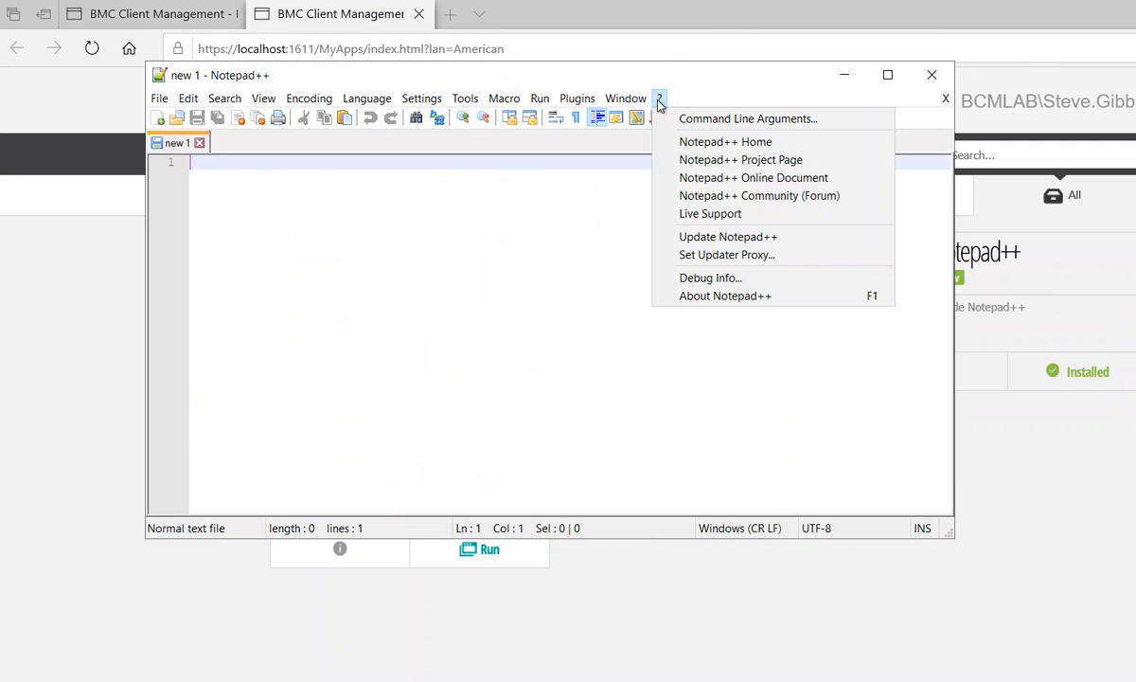
click(694, 297)
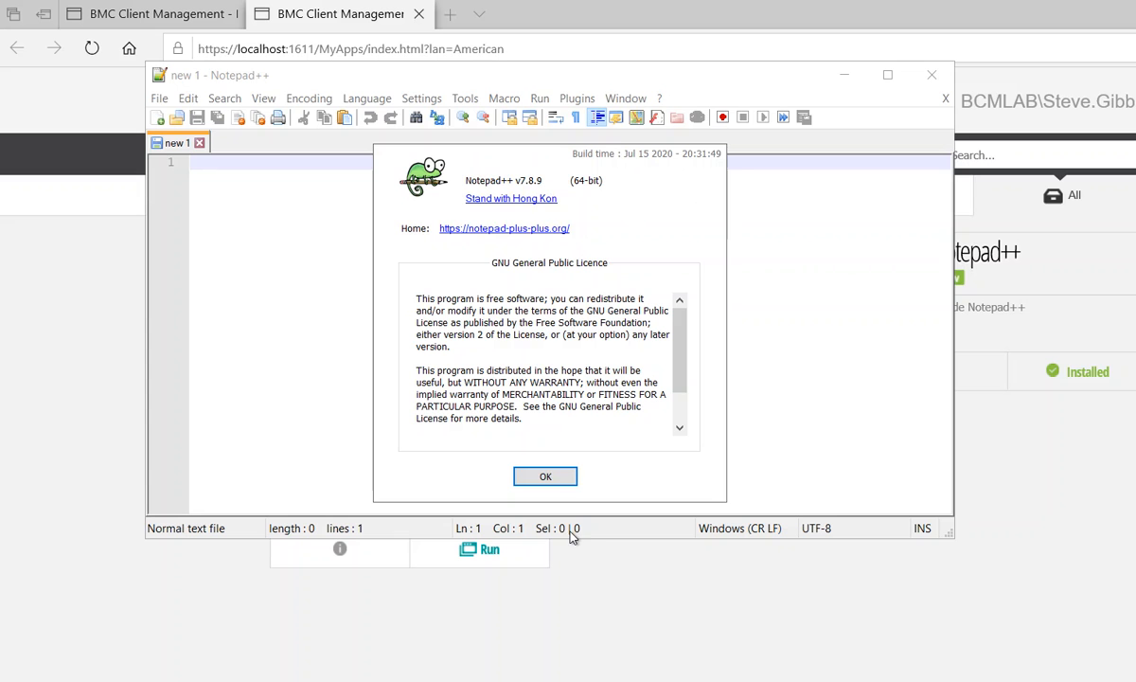
click(544, 475)
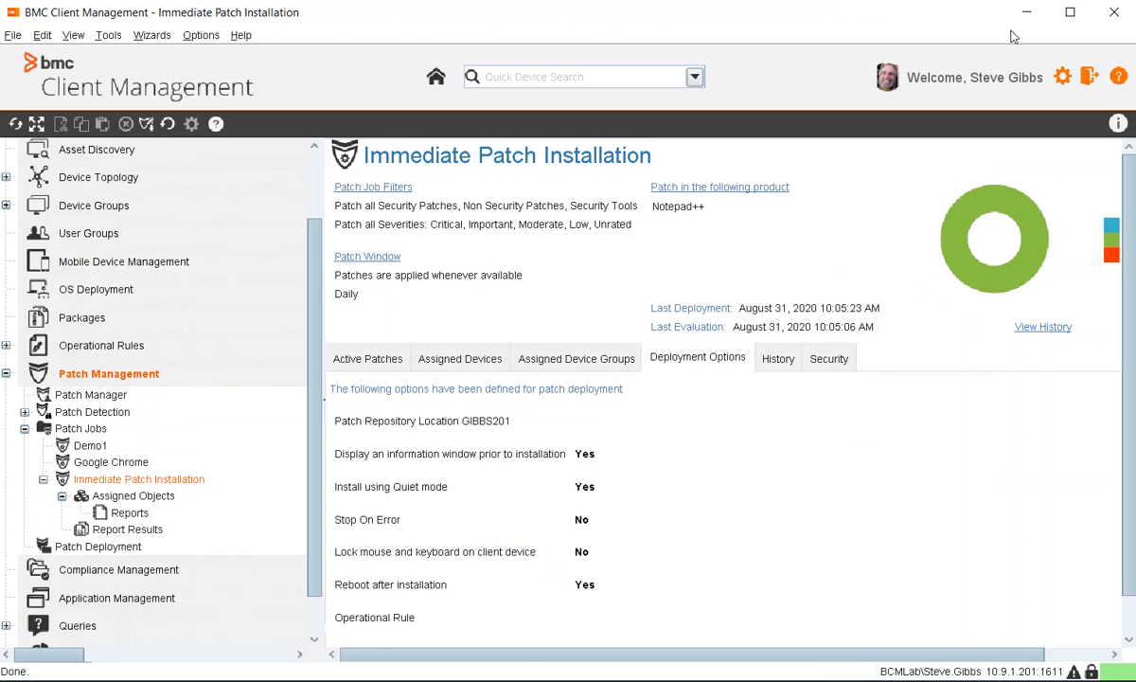
Step: In the BMC Client Management console, open the Notepad++ operational rule under BCMLab, Software Deployment, Utilities
click(5, 344)
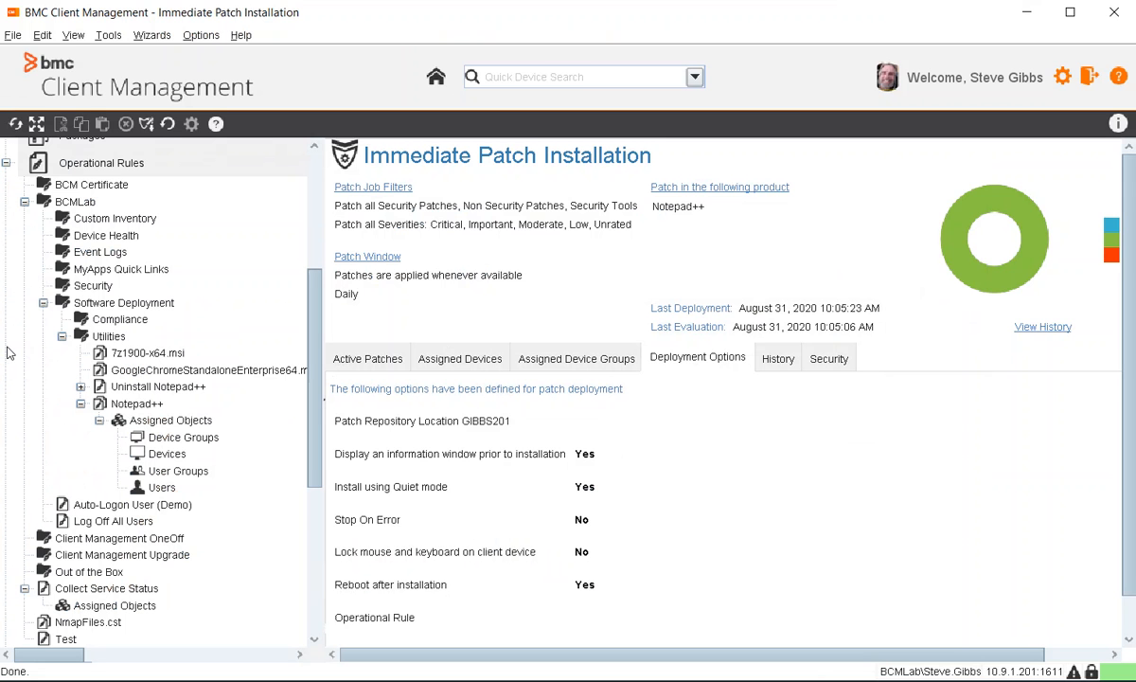
click(138, 405)
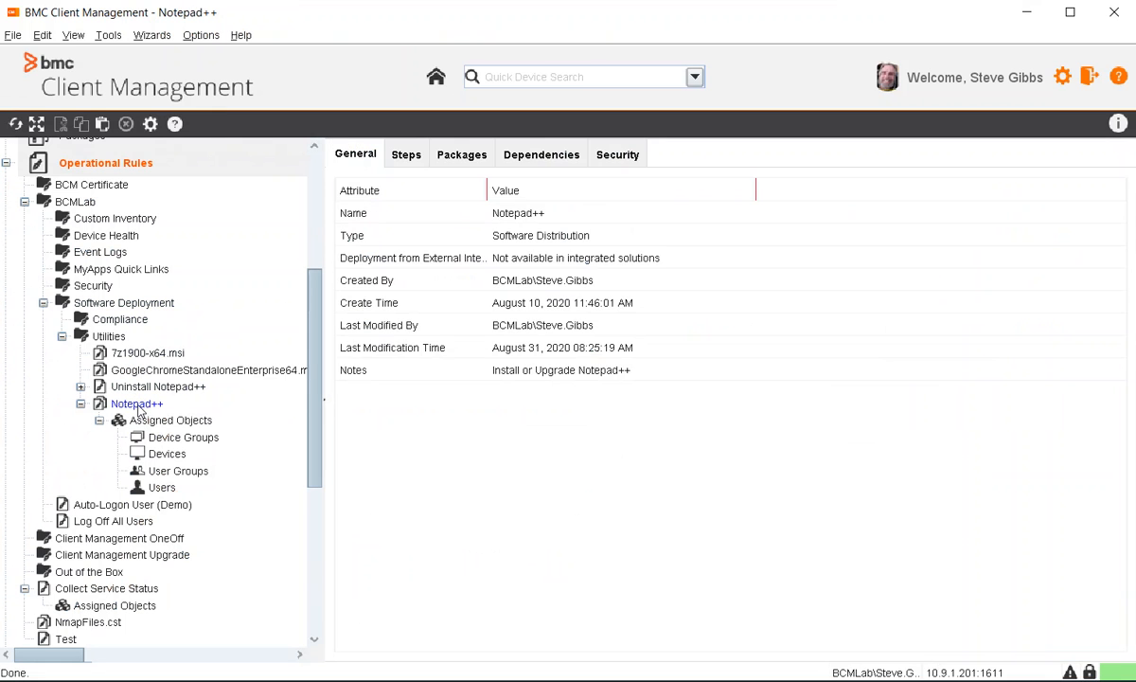
Step: Review the Notepad++ rule's steps, including the completion message box, the deactivated program launch and the patch situation analysis
click(404, 155)
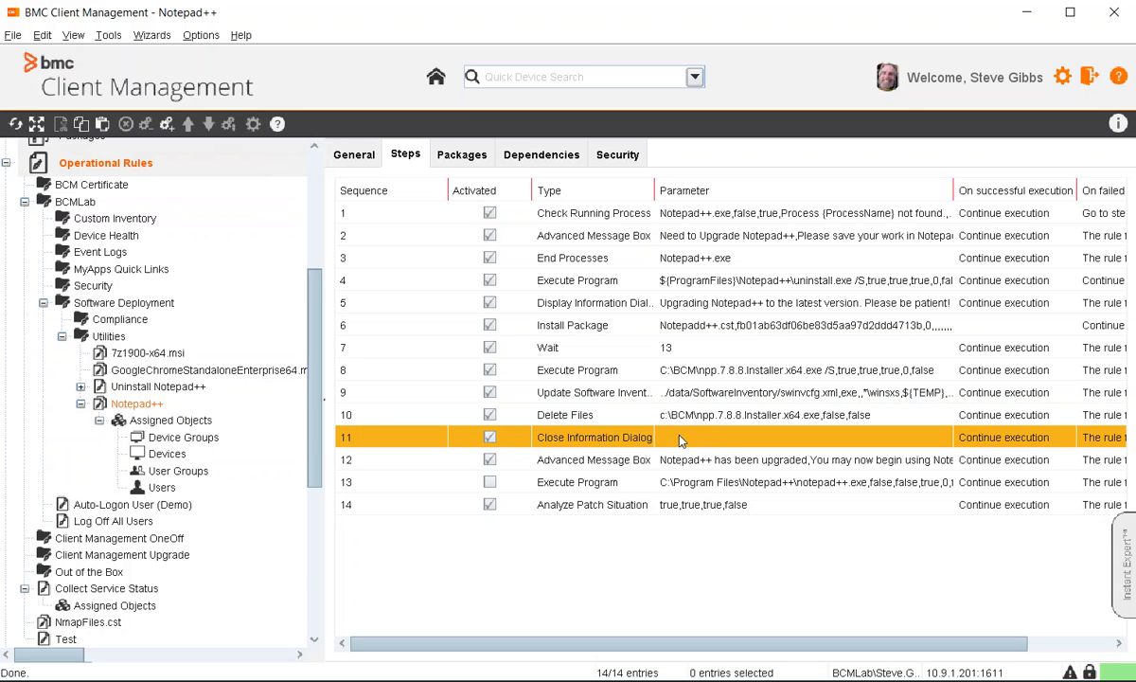
click(683, 459)
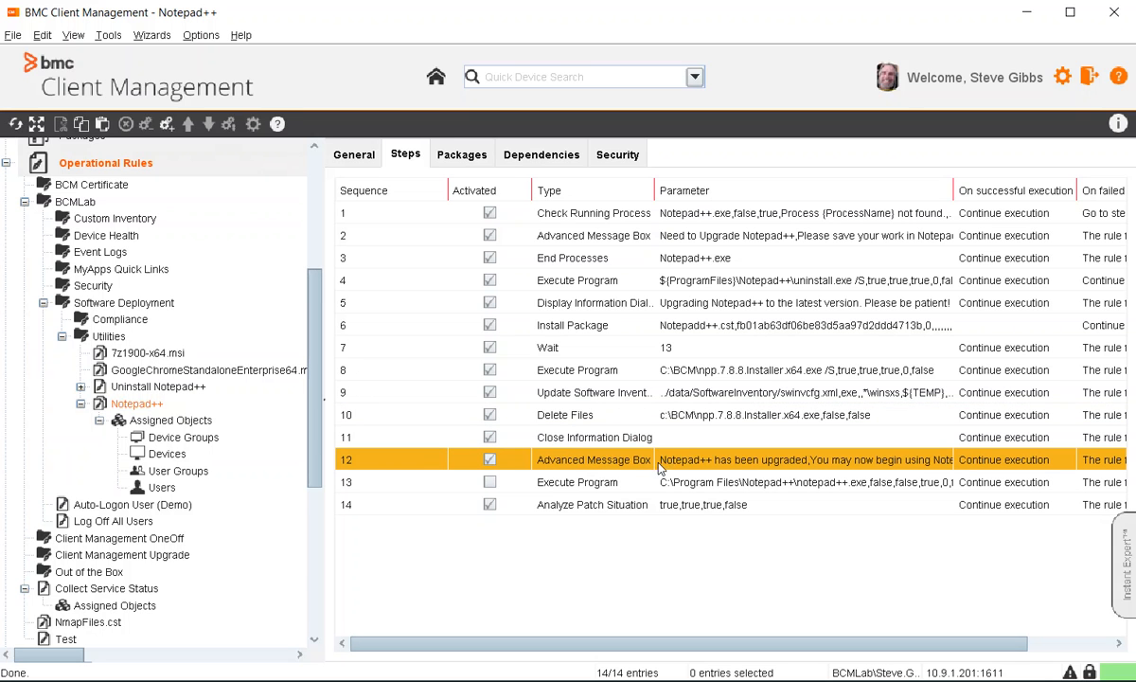
click(736, 459)
click(726, 483)
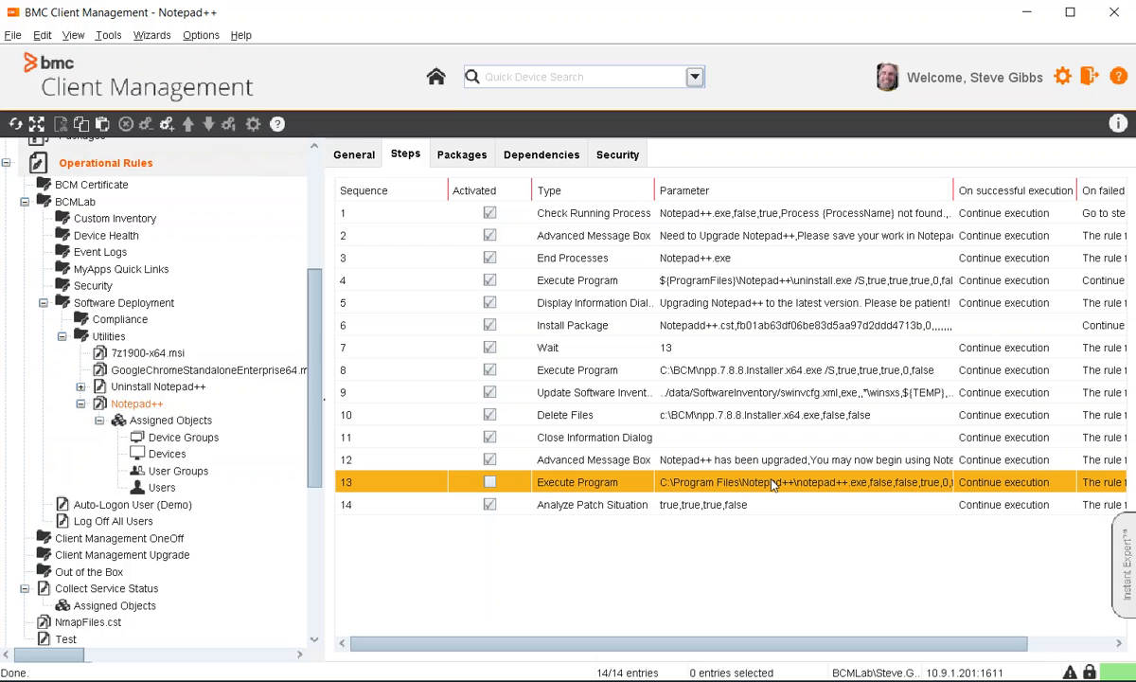
click(682, 505)
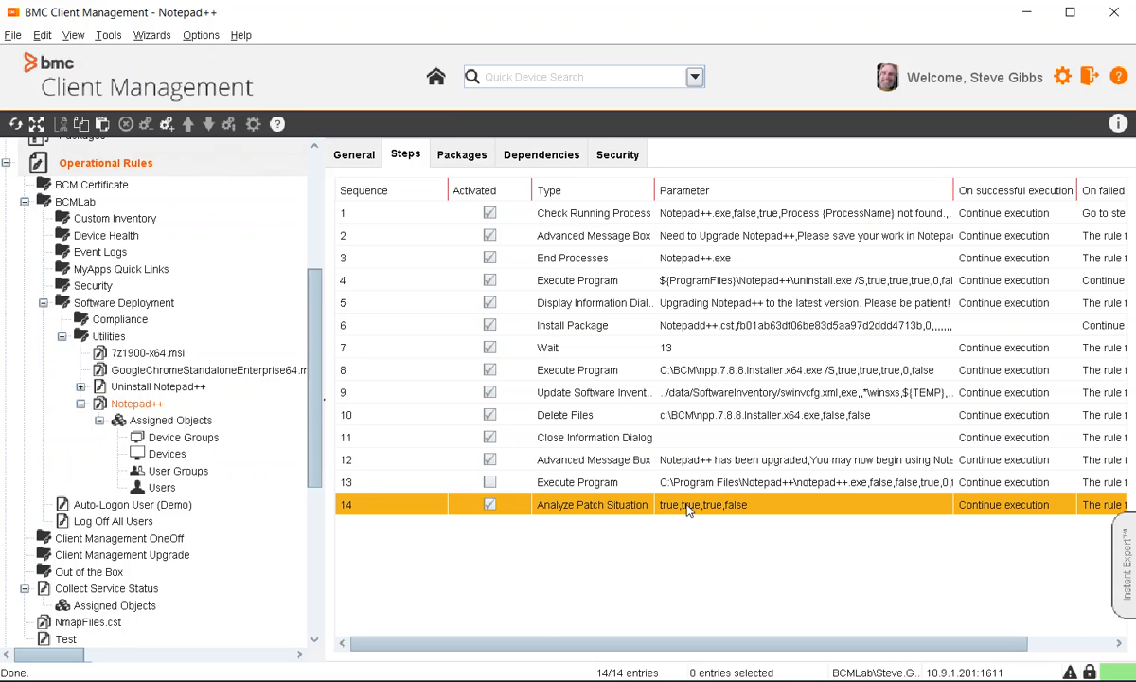
click(533, 551)
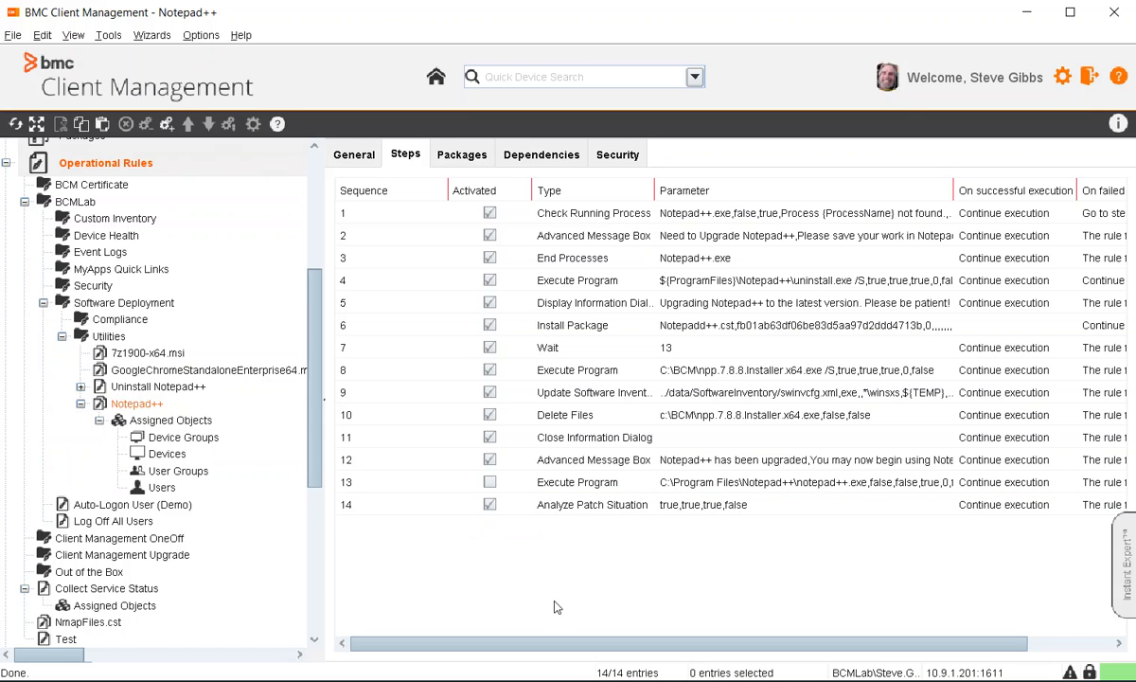
Step: Refresh the Notepad++ rule's assigned devices and publish the rule to MyApps again for GIBB204
click(163, 457)
click(521, 257)
click(522, 326)
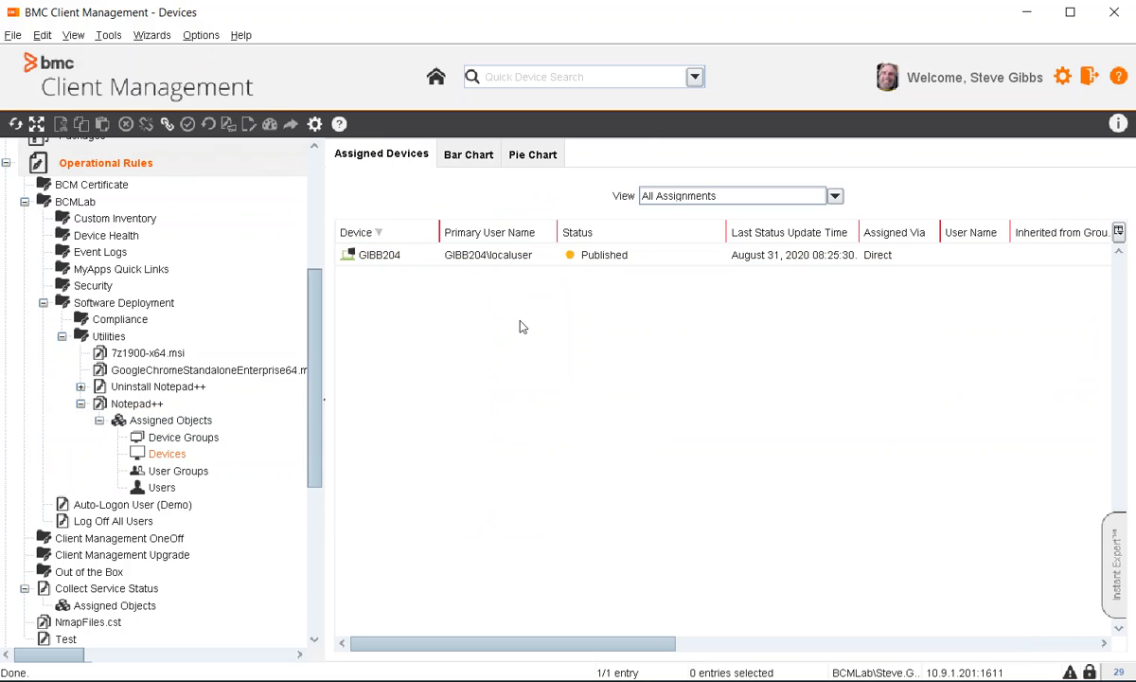
right_click(522, 327)
click(548, 332)
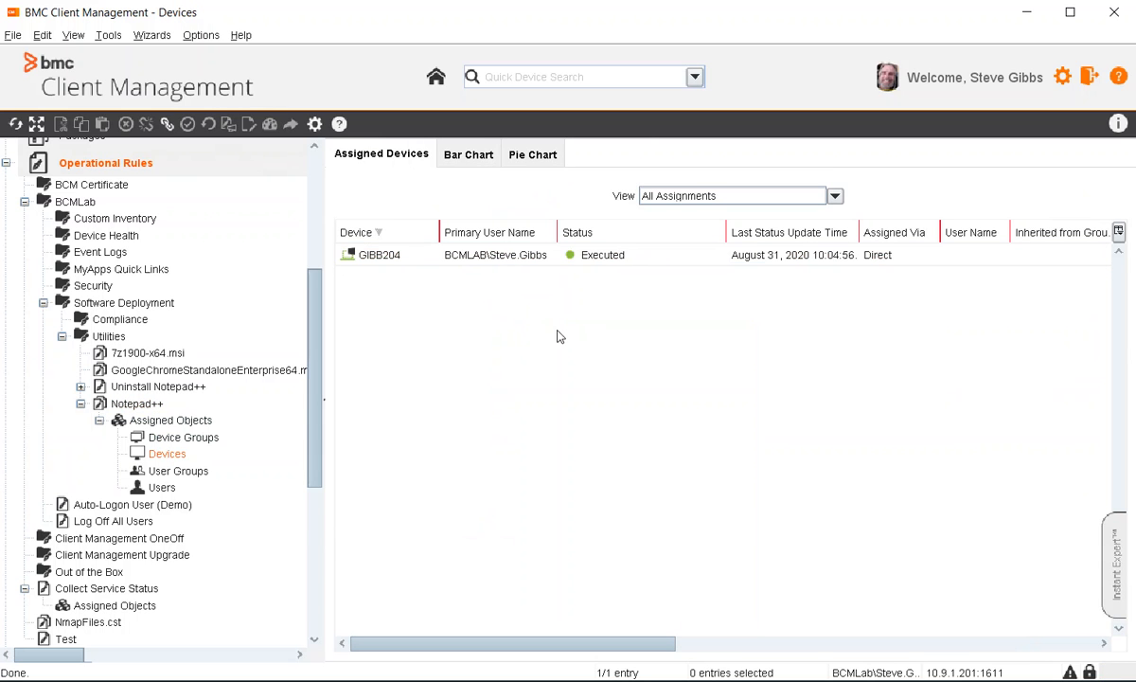
click(609, 256)
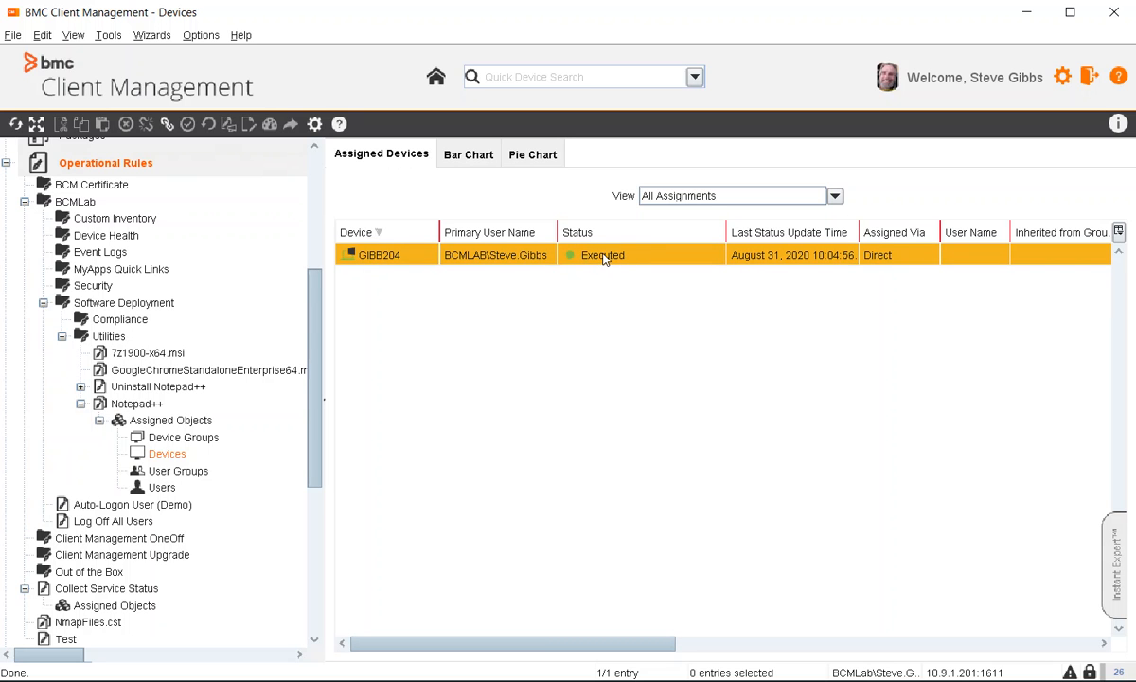
right_click(604, 257)
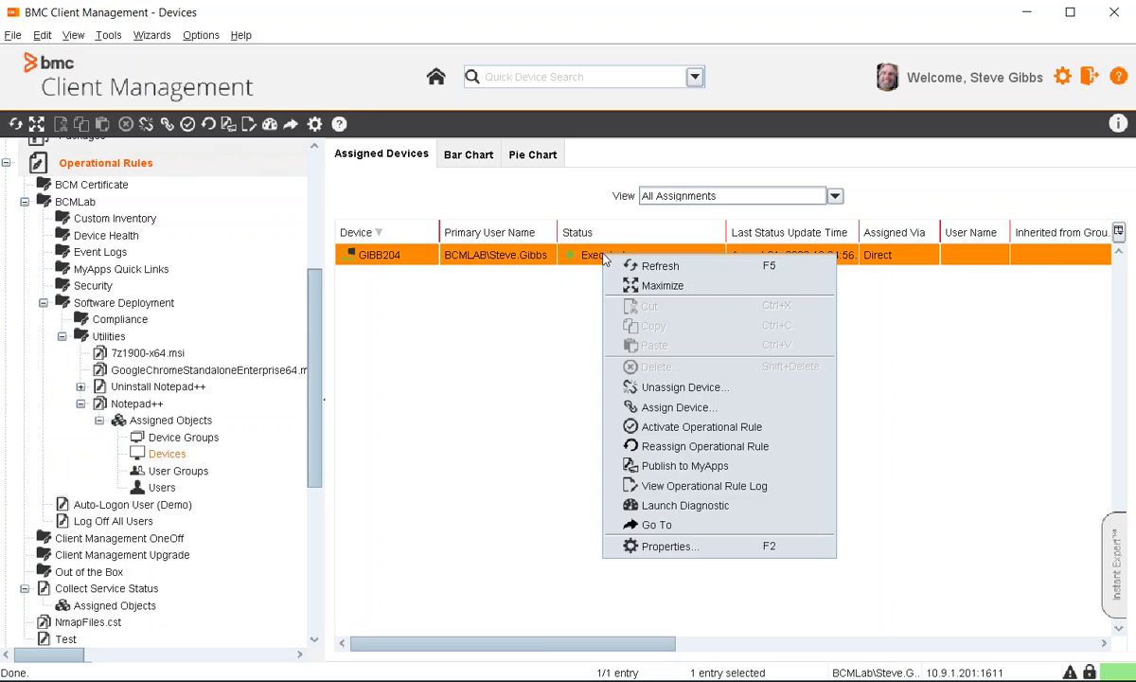
click(687, 467)
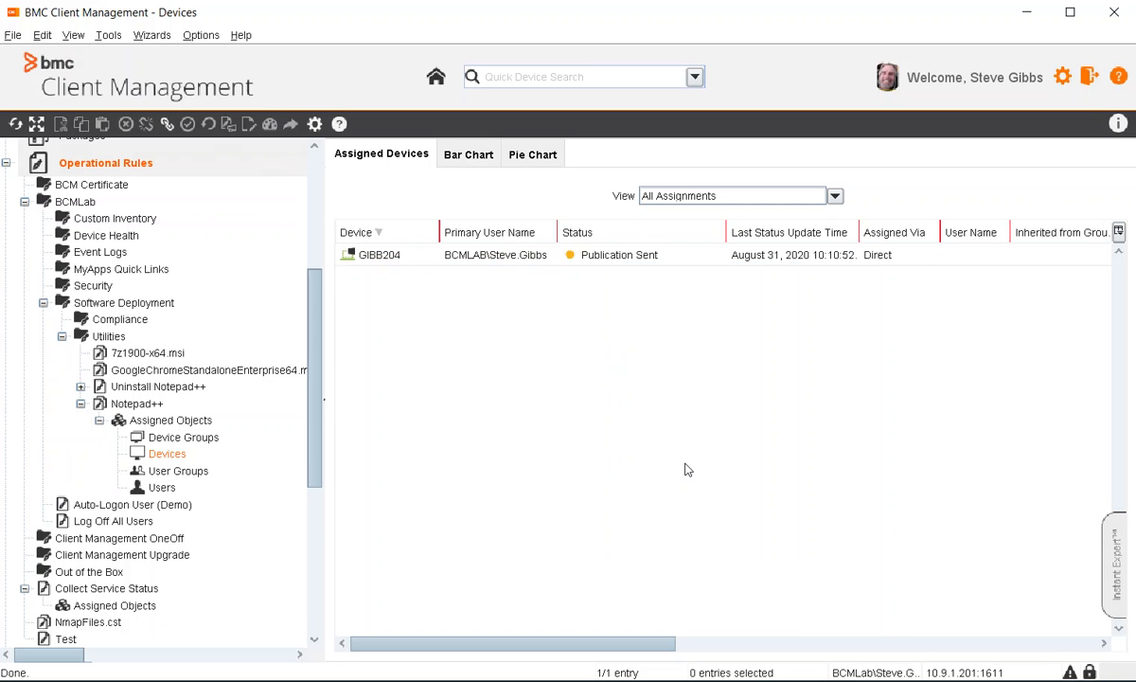
Step: Switch to the client device's MyApps page in the browser, leaving Notepad++ open, and reload it
click(1027, 13)
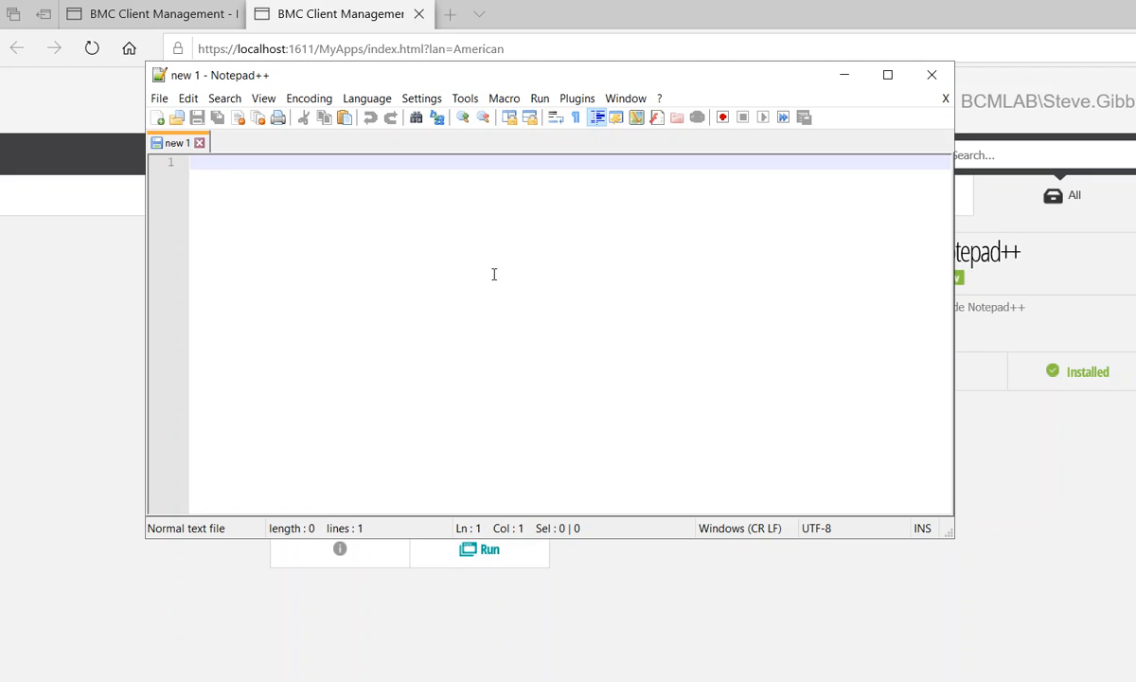
click(1017, 463)
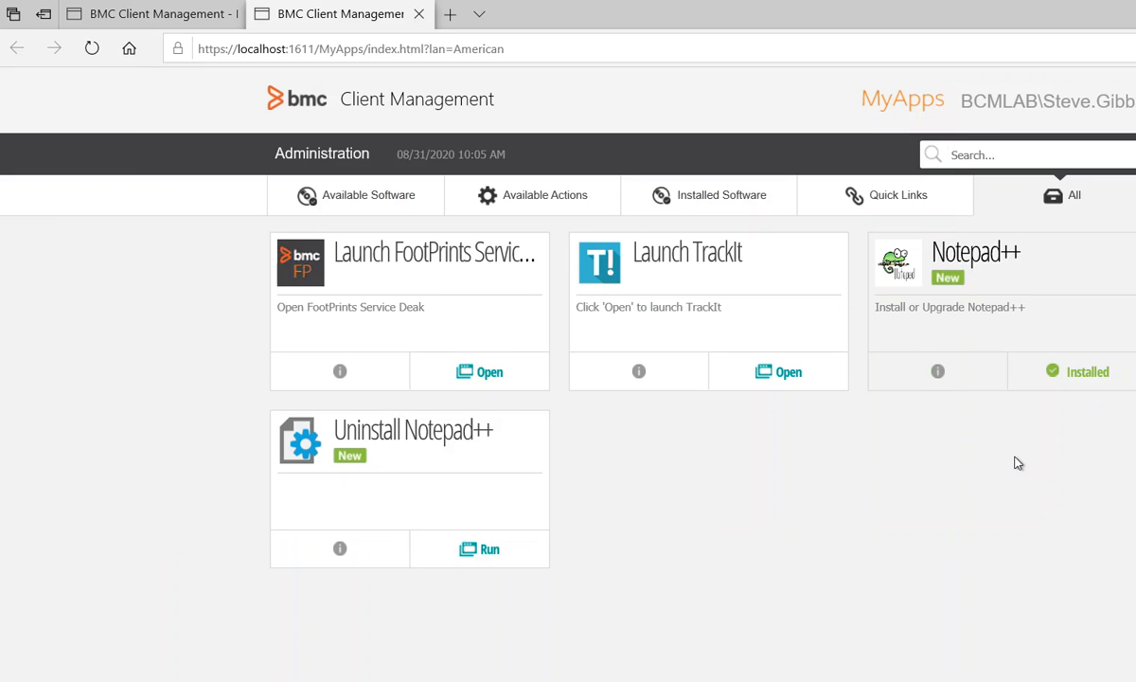
right_click(1017, 463)
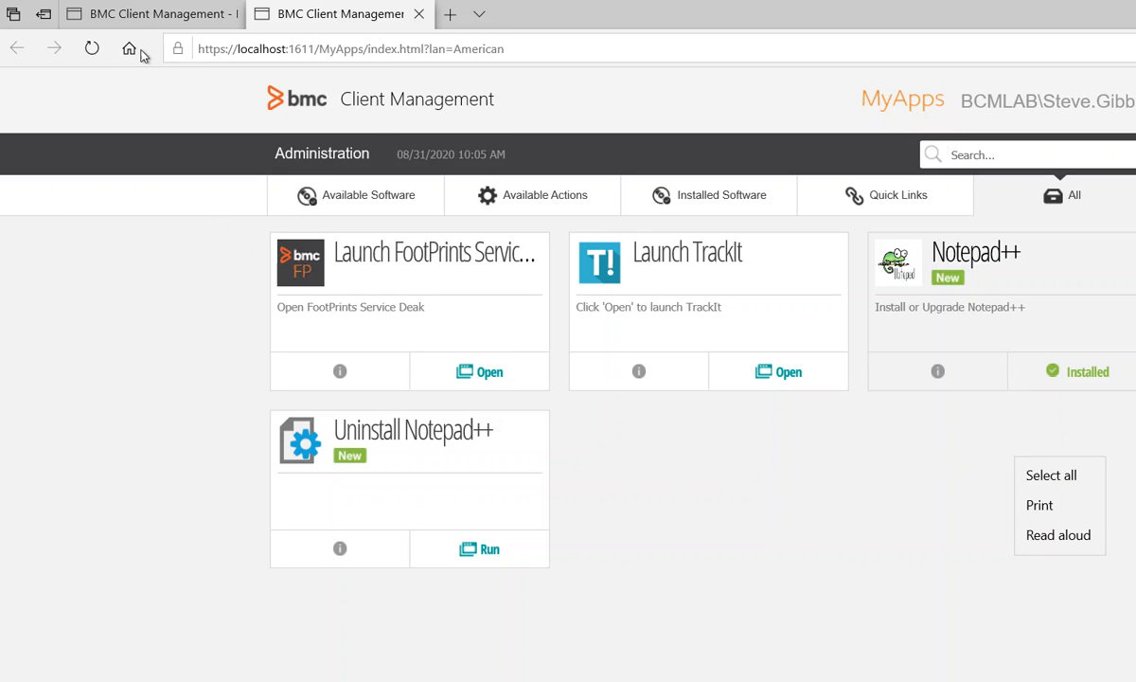
click(92, 49)
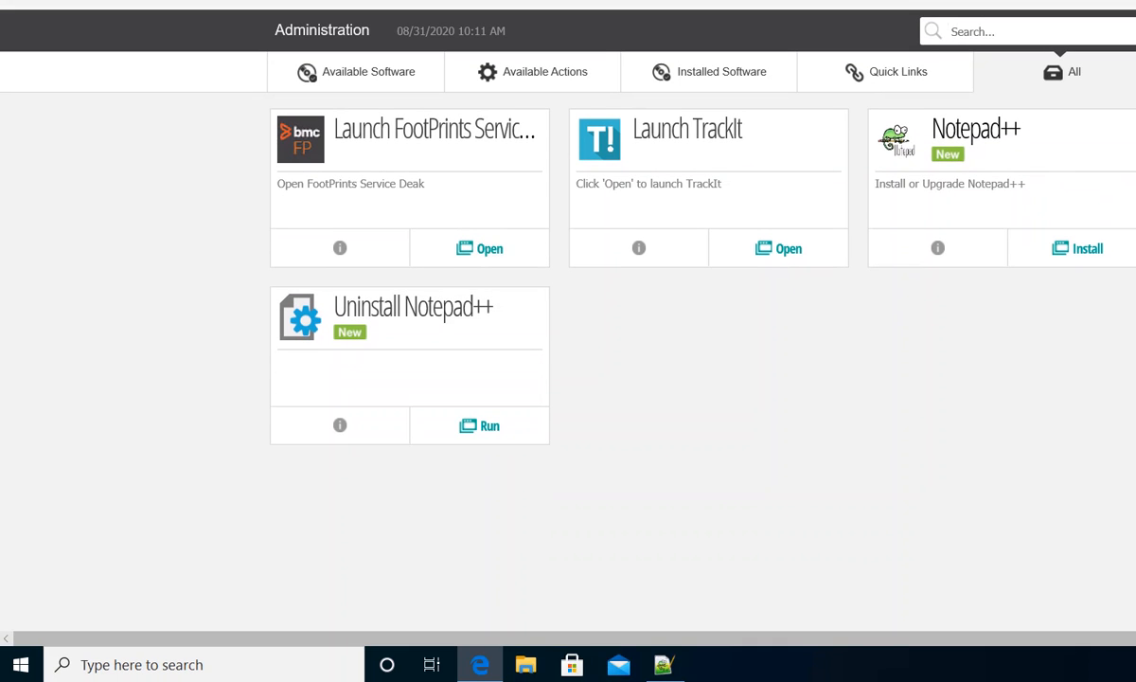
Step: Install Notepad++ from MyApps while the application is still open, accepting the upgrade request and acknowledging the completion message
mouse_move(666, 671)
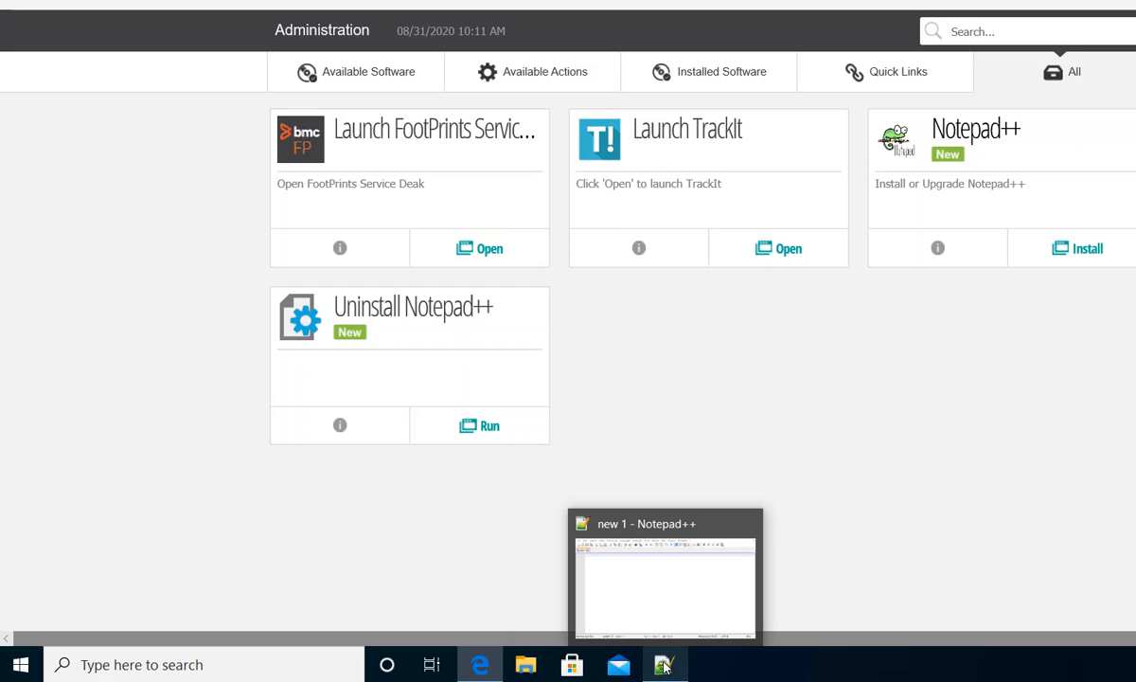
click(1080, 254)
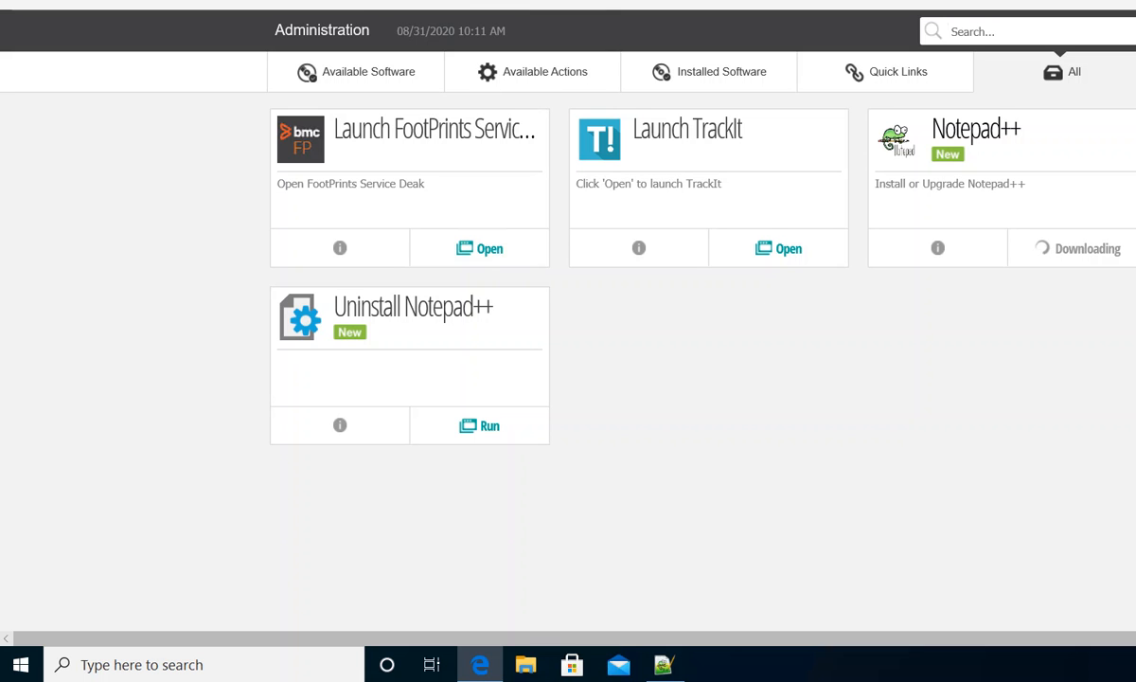
right_click(725, 331)
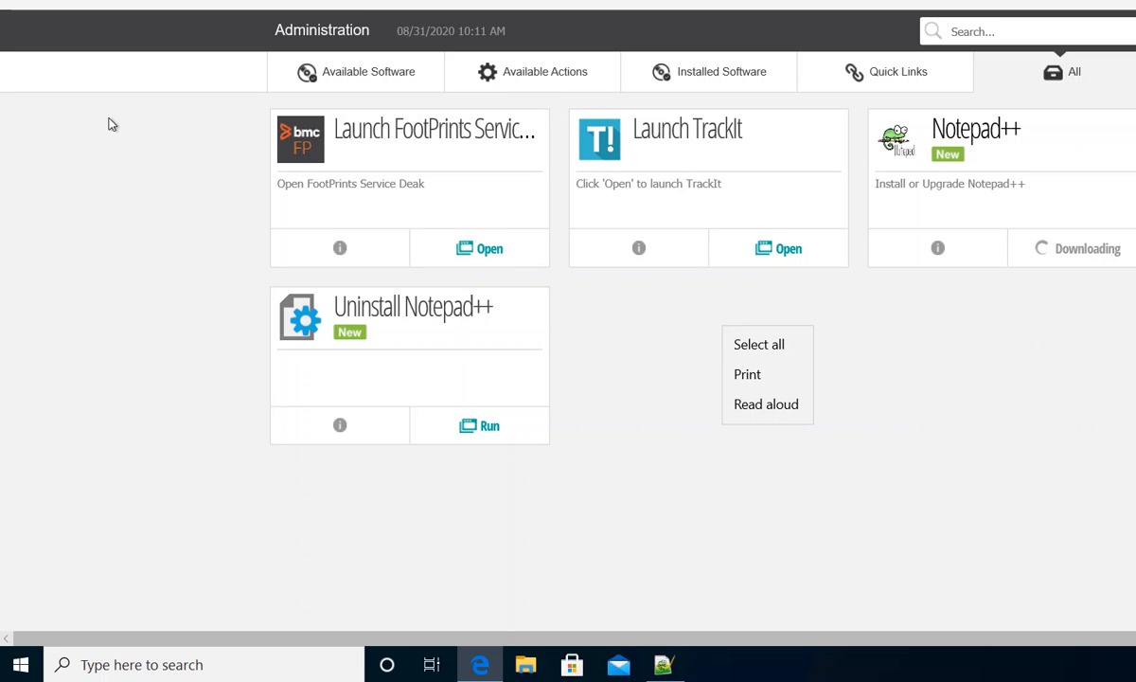
click(154, 156)
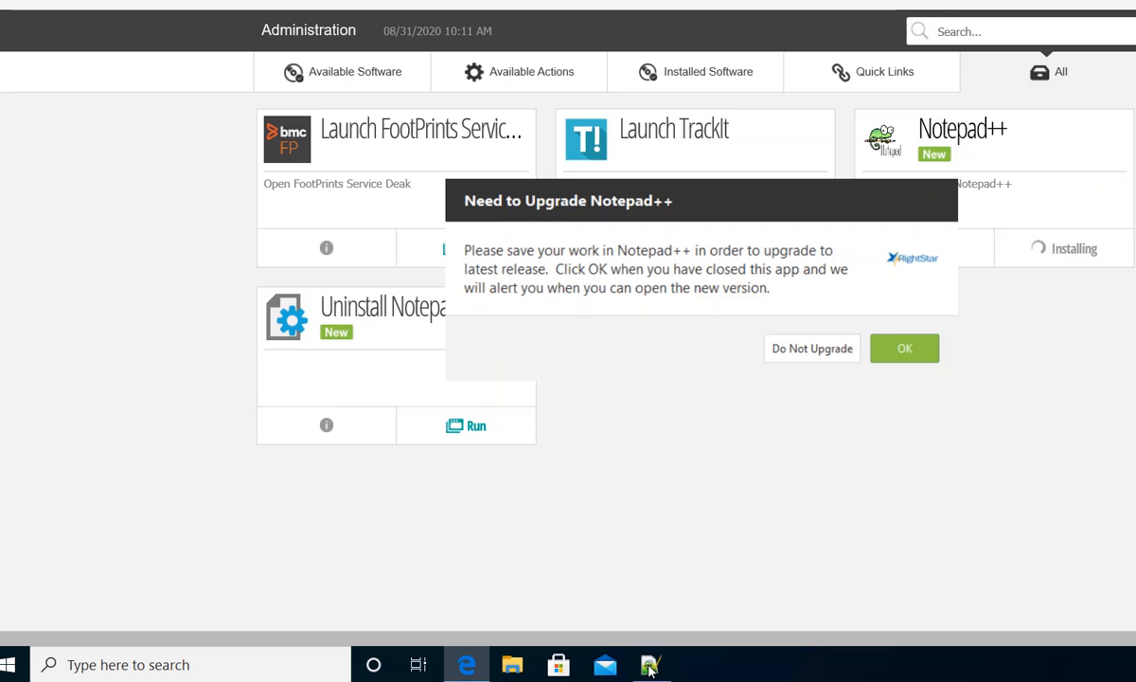
click(909, 349)
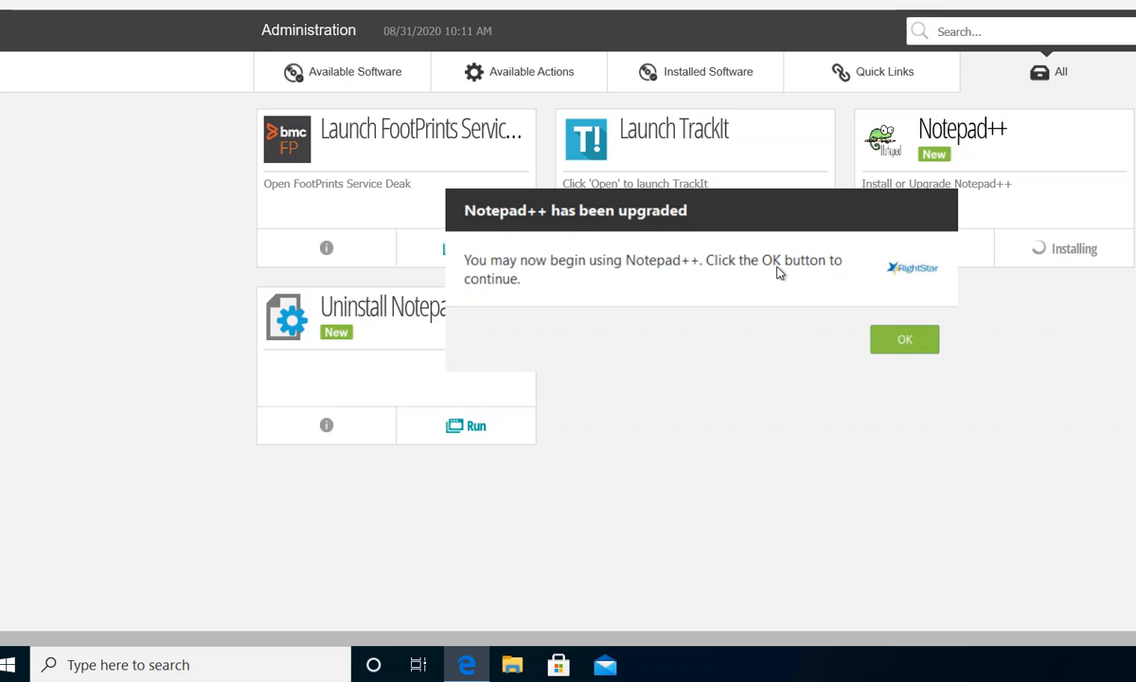
click(906, 341)
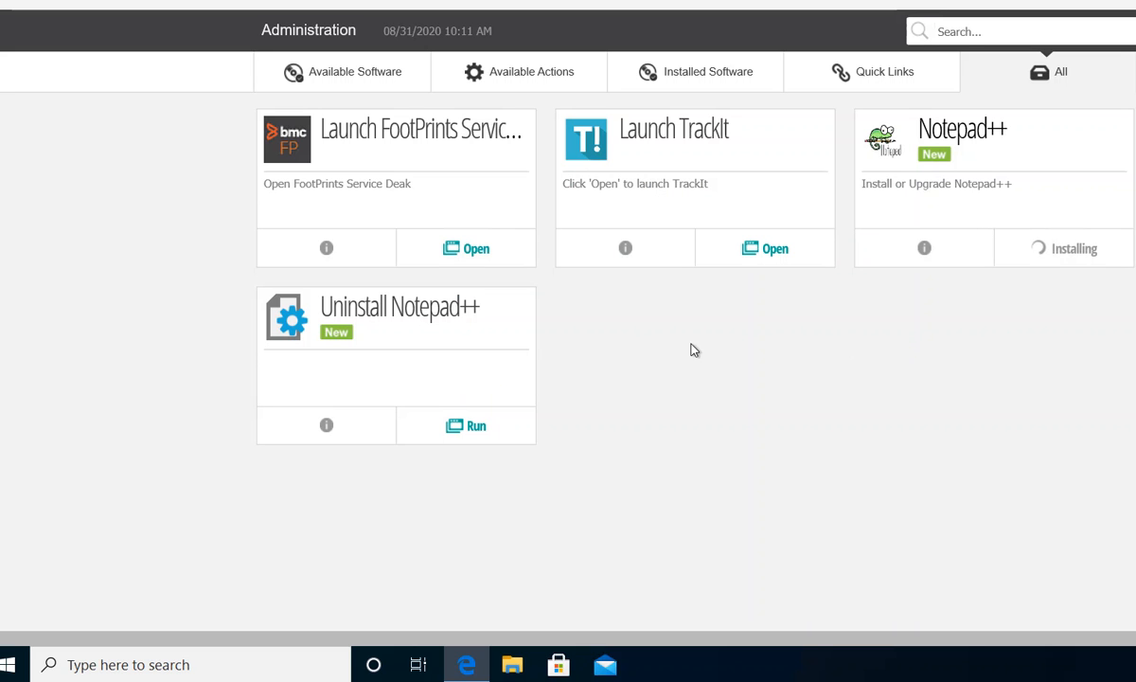
Step: Open Notepad++ with a Windows search for "notepad" and check its version in the About information
click(8, 668)
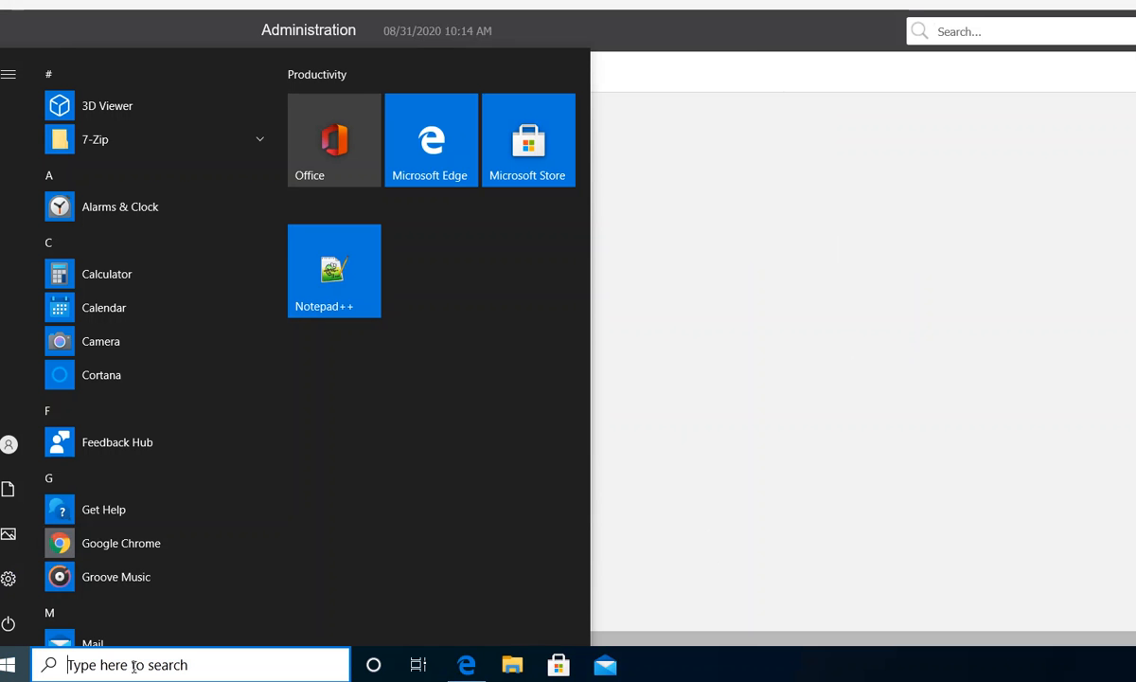
click(133, 665)
text(not)
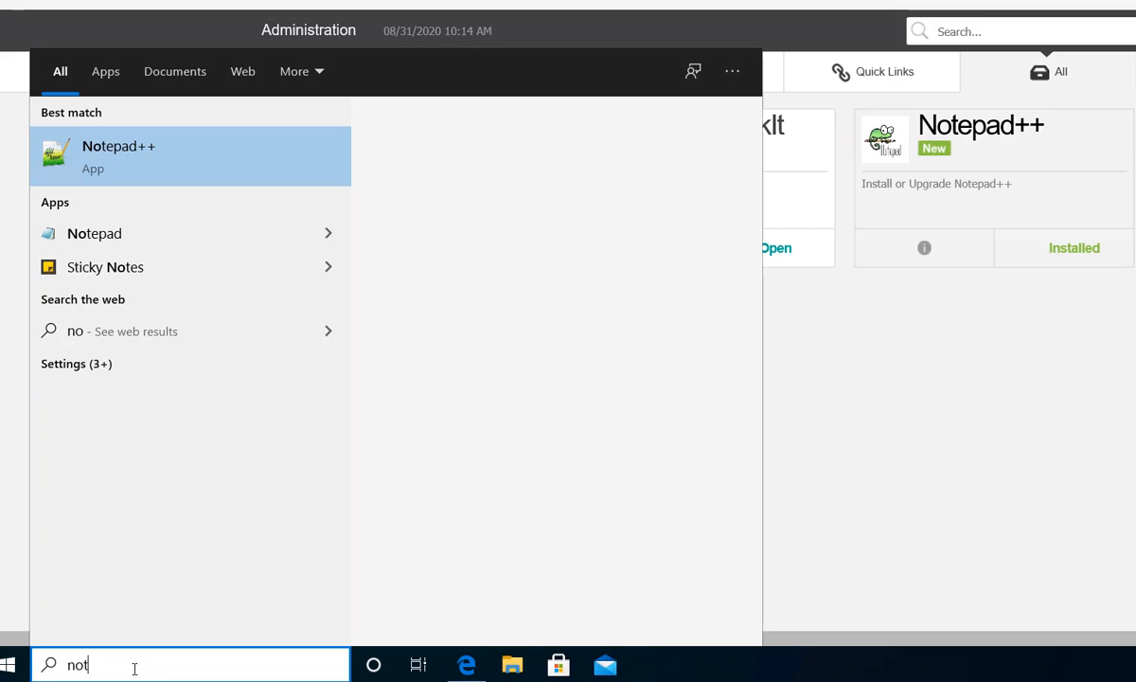
text(epad)
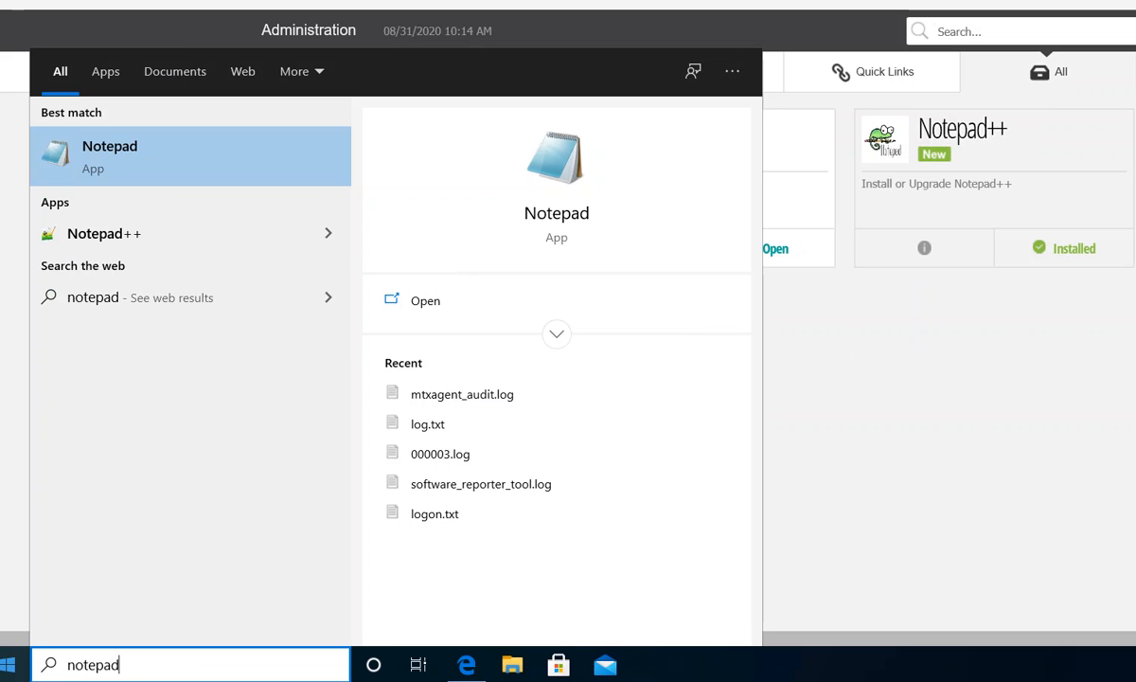
click(99, 232)
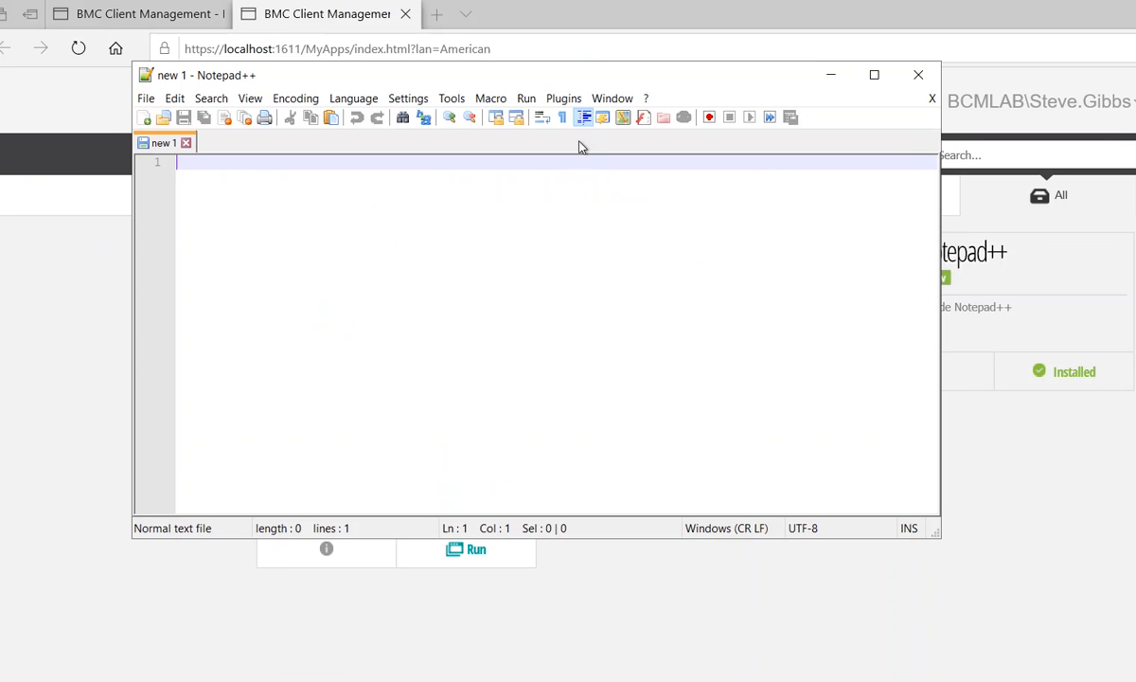
click(646, 99)
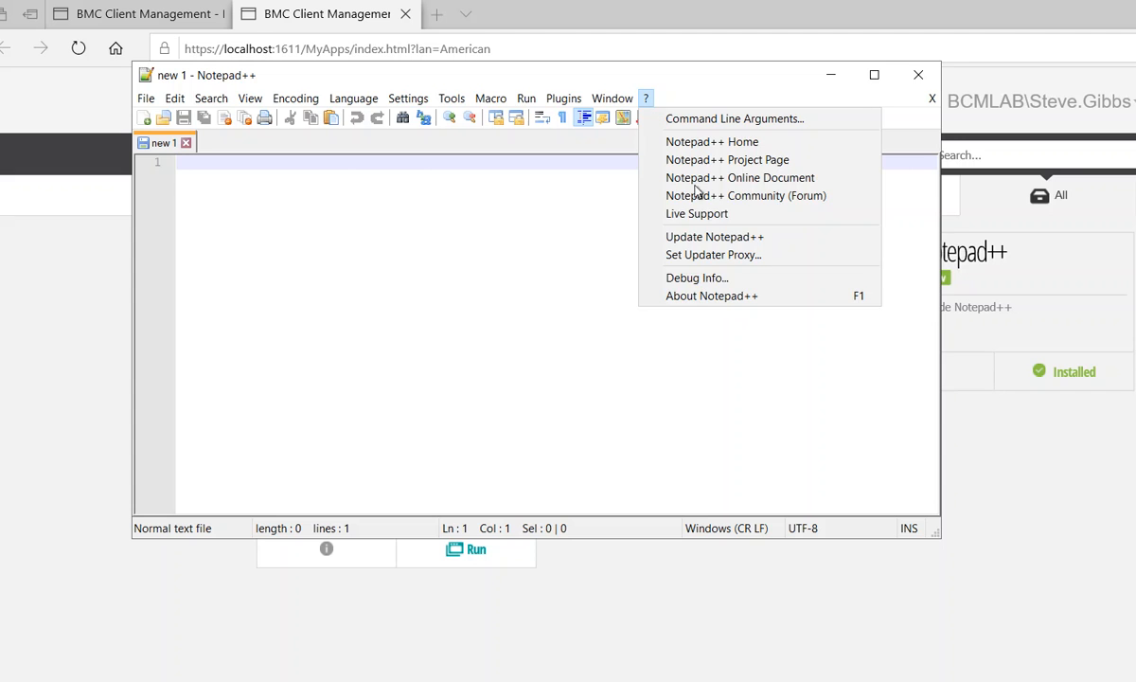
click(710, 296)
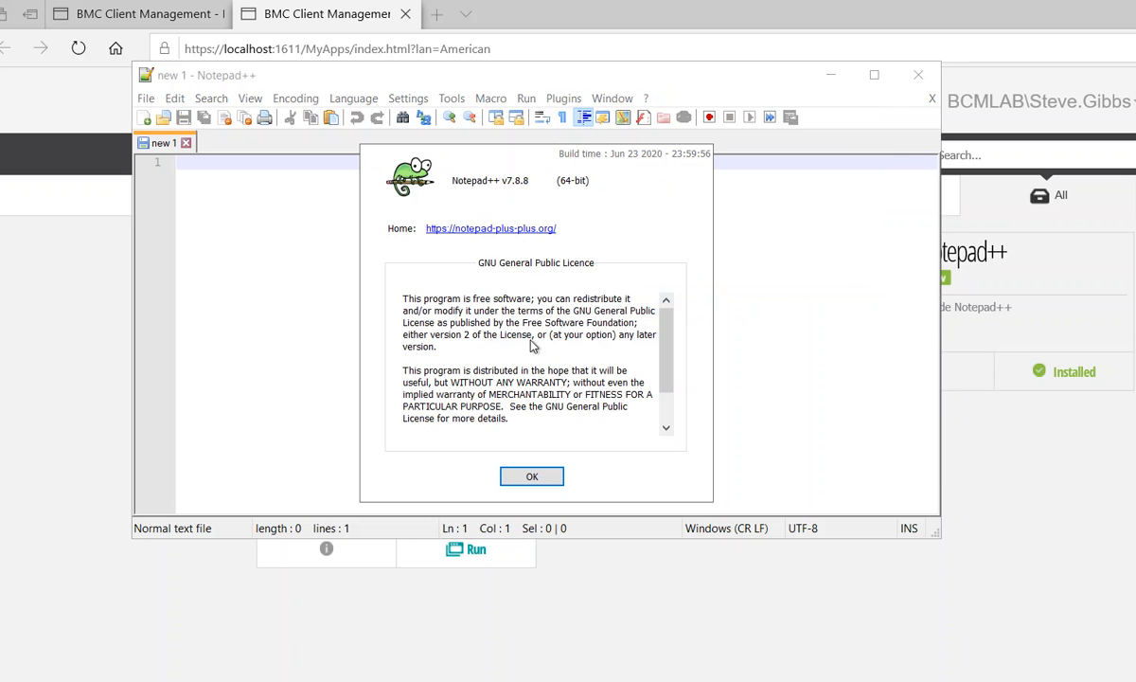
click(532, 478)
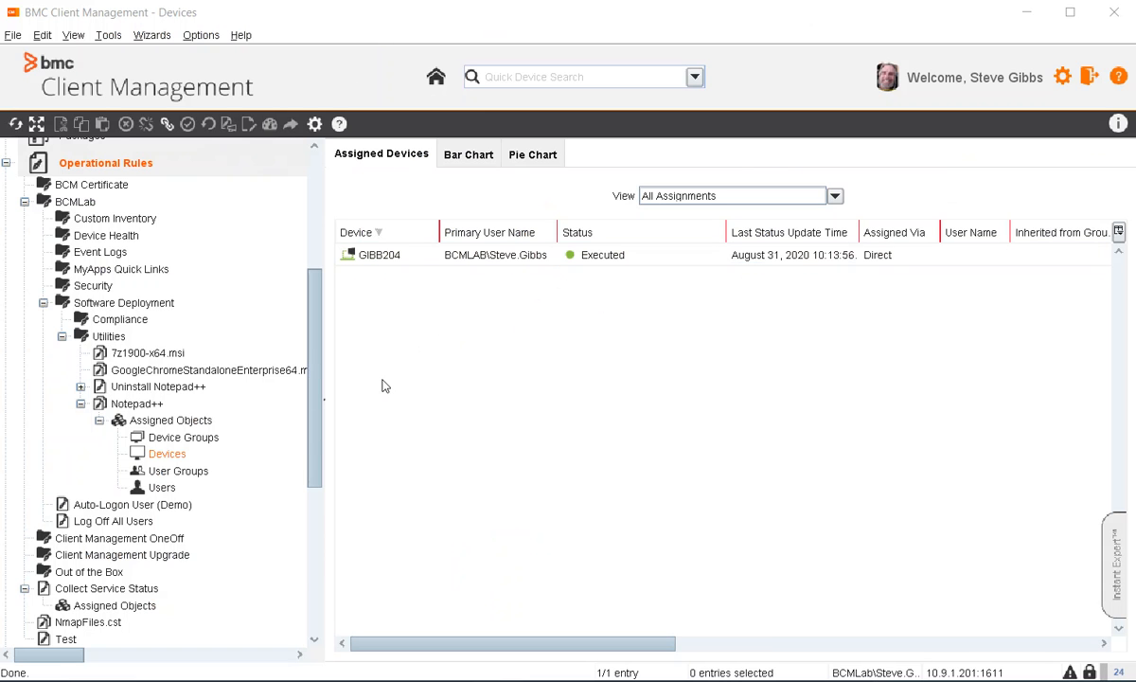
Step: In the BMC Client Management console, examine the Notepad++ operational rule log for GIBB204, covering execution and cleanup phases, and close it
right_click(520, 256)
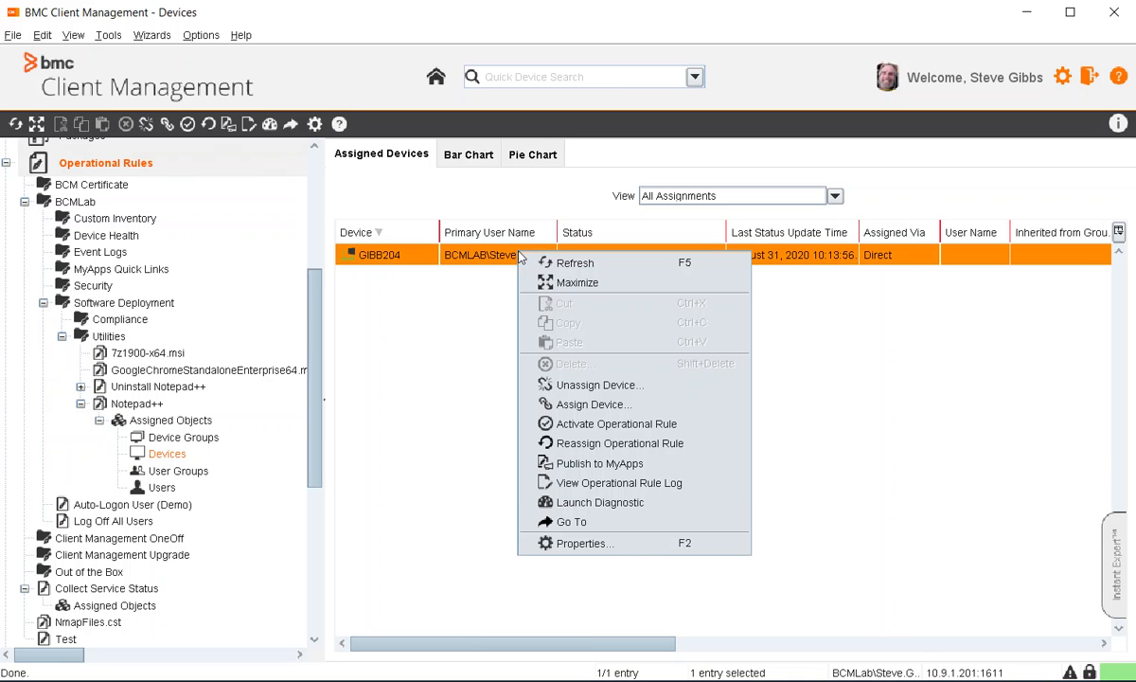
click(589, 483)
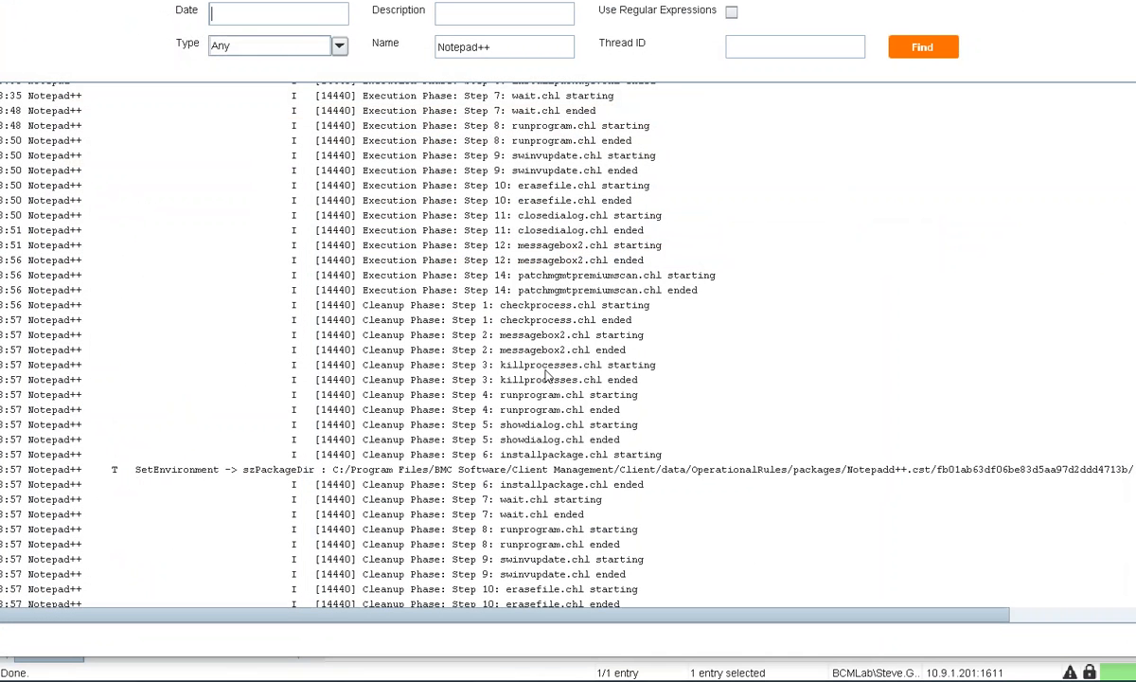
scroll(603, 400, down, 4)
scroll(547, 376, up, 15)
scroll(546, 376, up, 10)
scroll(547, 376, down, 18)
scroll(546, 376, up, 20)
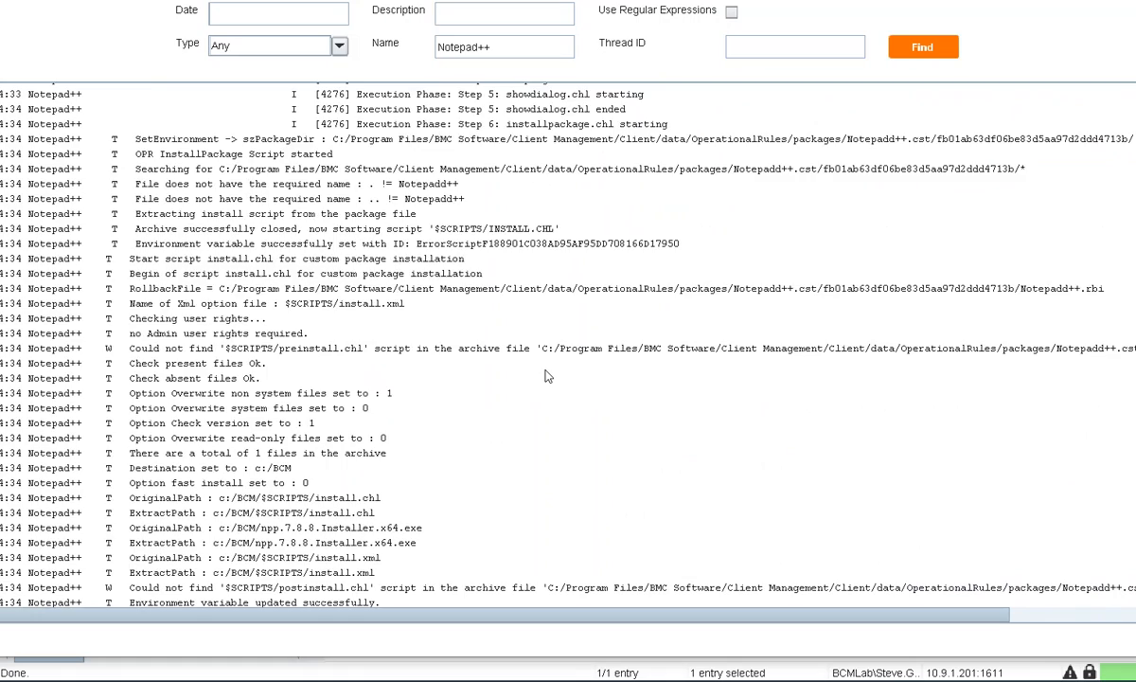
scroll(547, 376, down, 8)
scroll(547, 376, up, 13)
scroll(547, 376, down, 8)
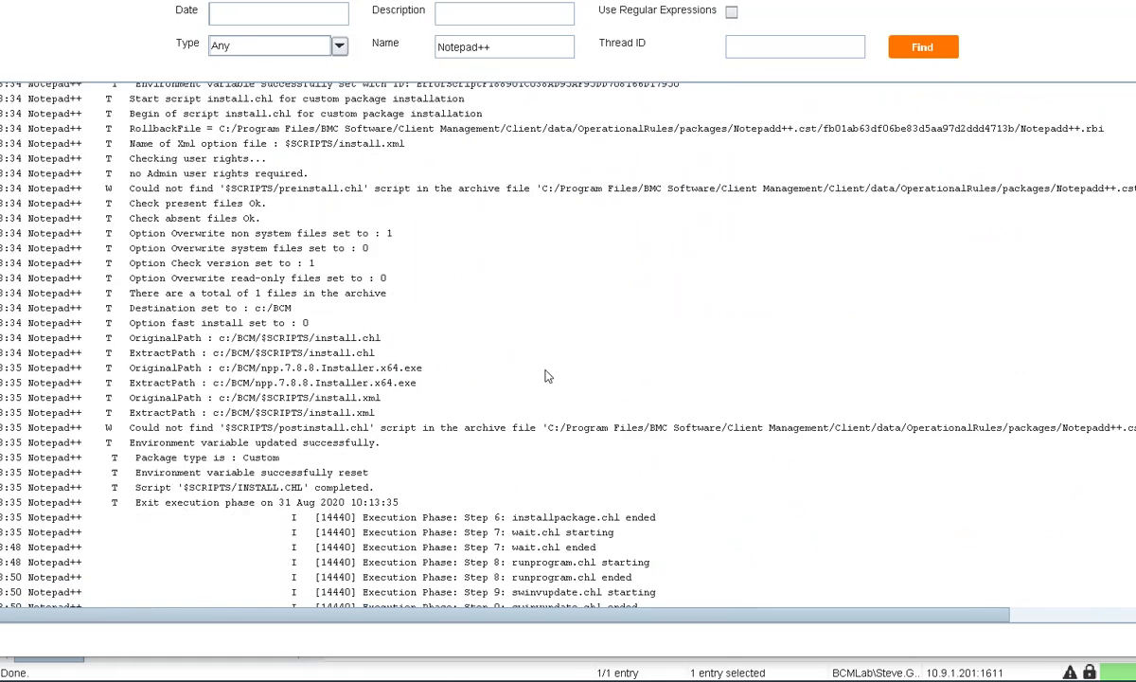
scroll(547, 376, down, 8)
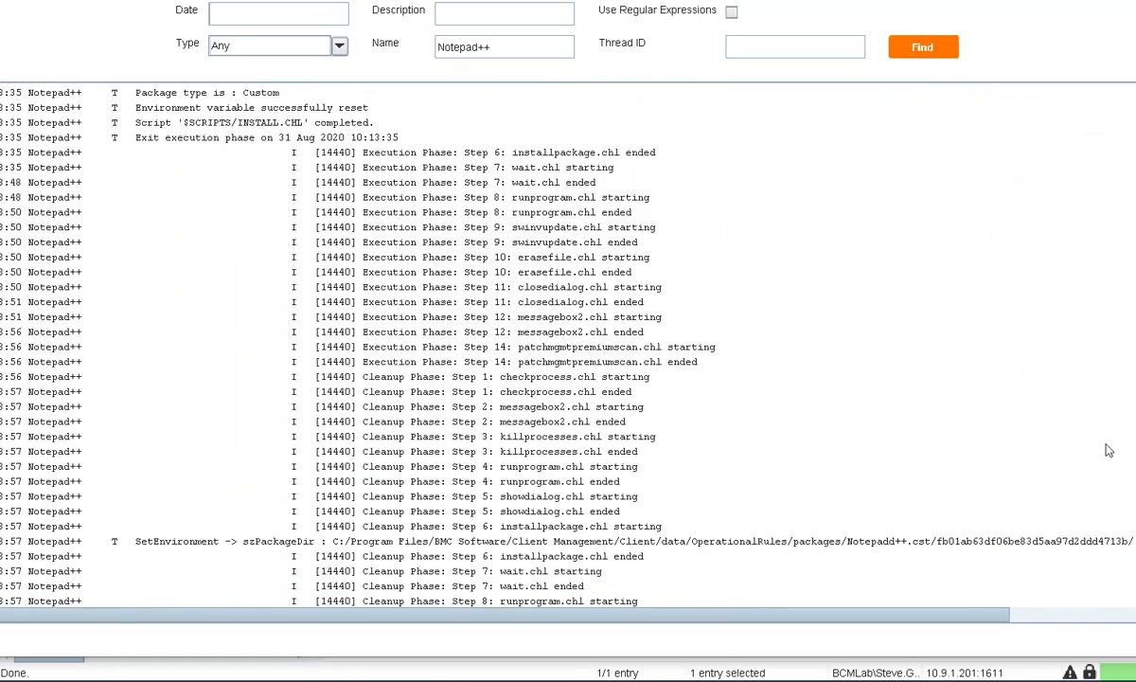
key(Escape)
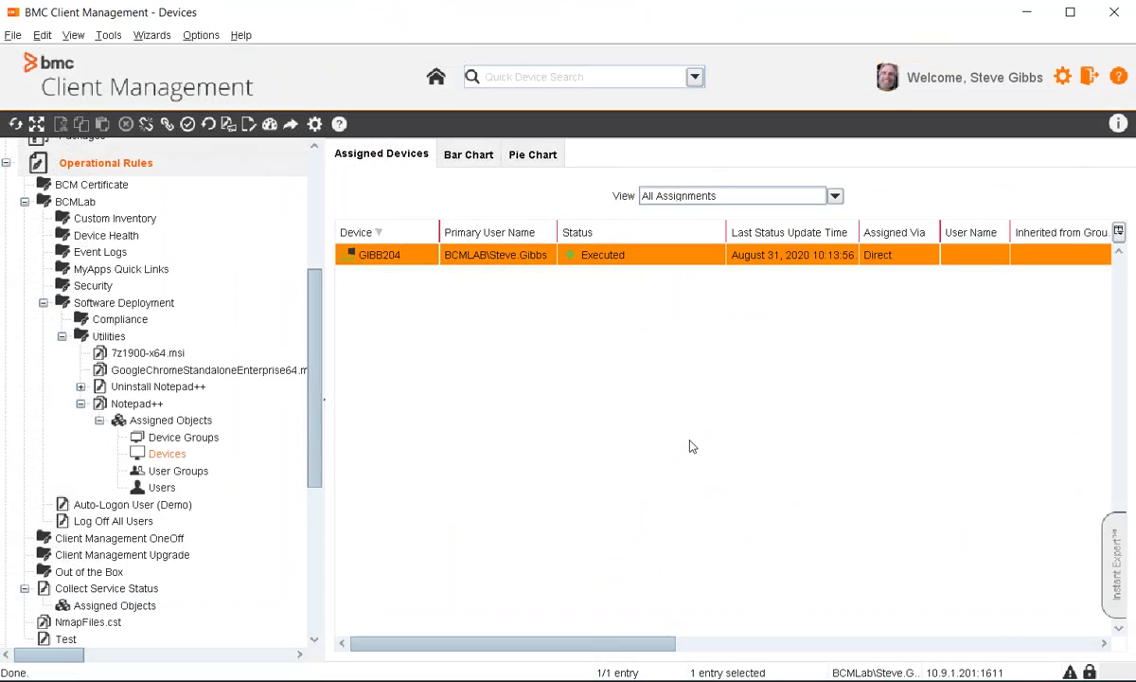
Step: Return to the Notepad++ rule's steps and examine what each step does on successful and failed execution
click(133, 405)
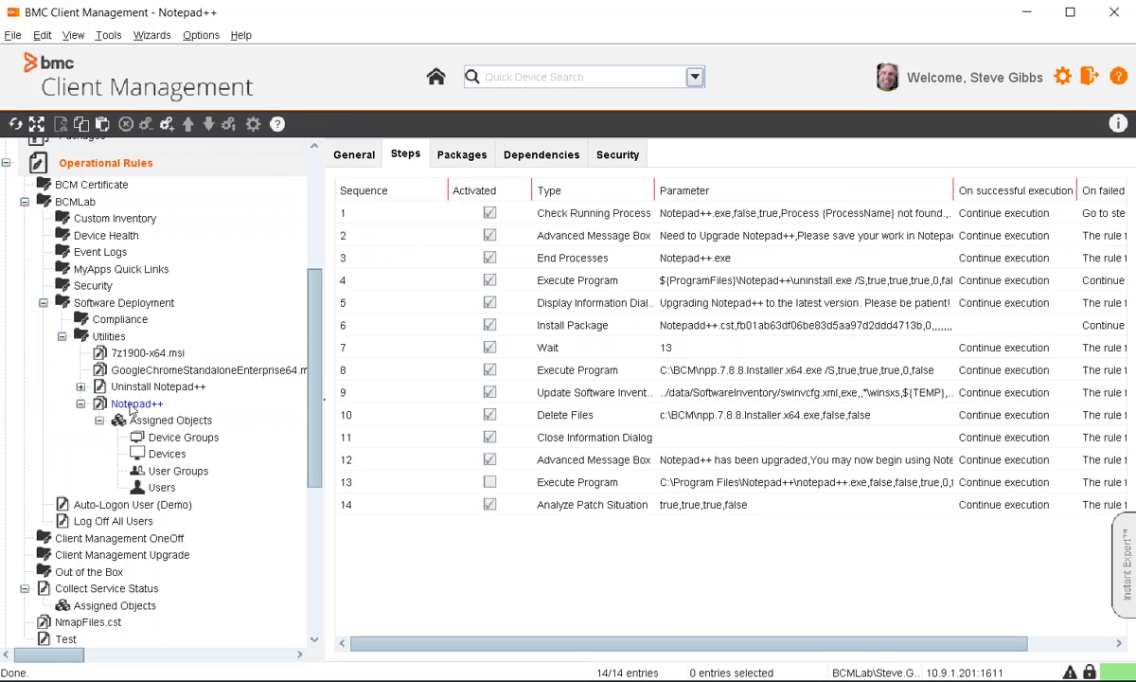
click(670, 214)
drag(663, 649, 783, 656)
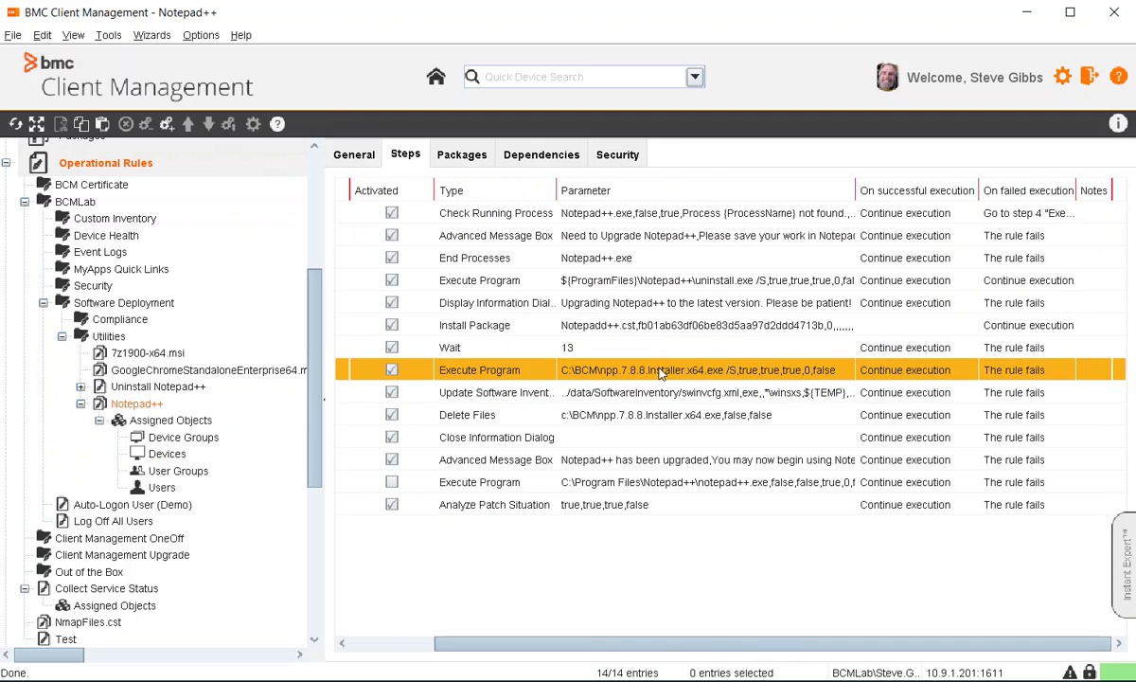
Step: Examine the parameters and success/failure workflow of the rule's Check Running Process step, closing its properties without changes
double_click(595, 213)
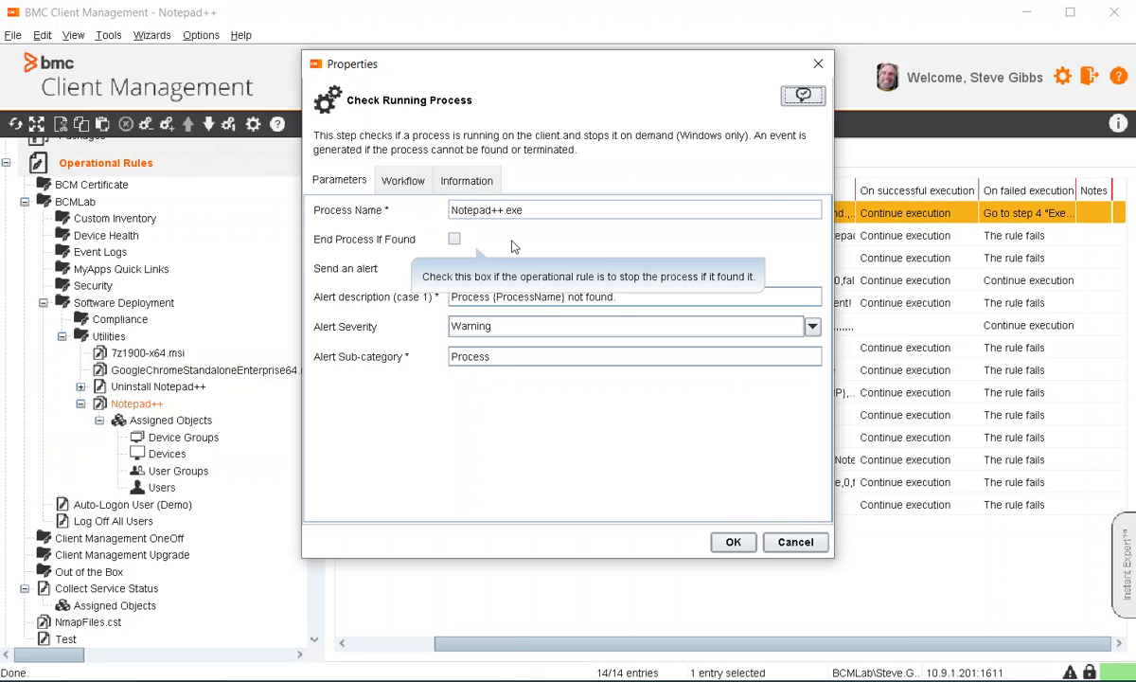
click(399, 183)
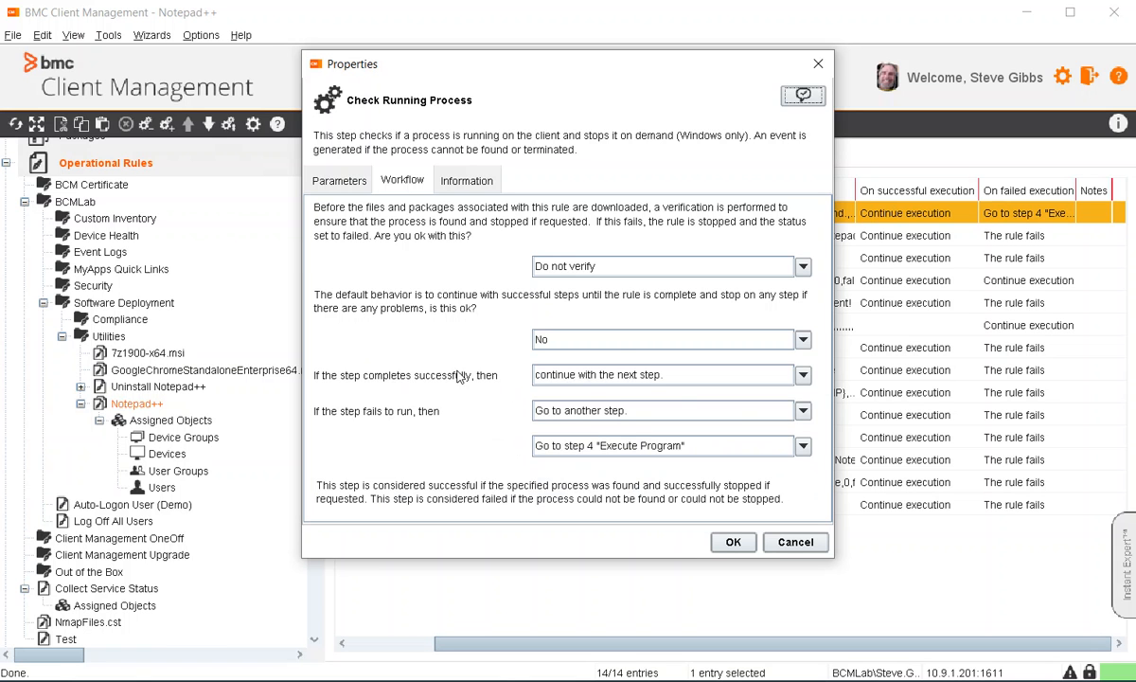
click(790, 542)
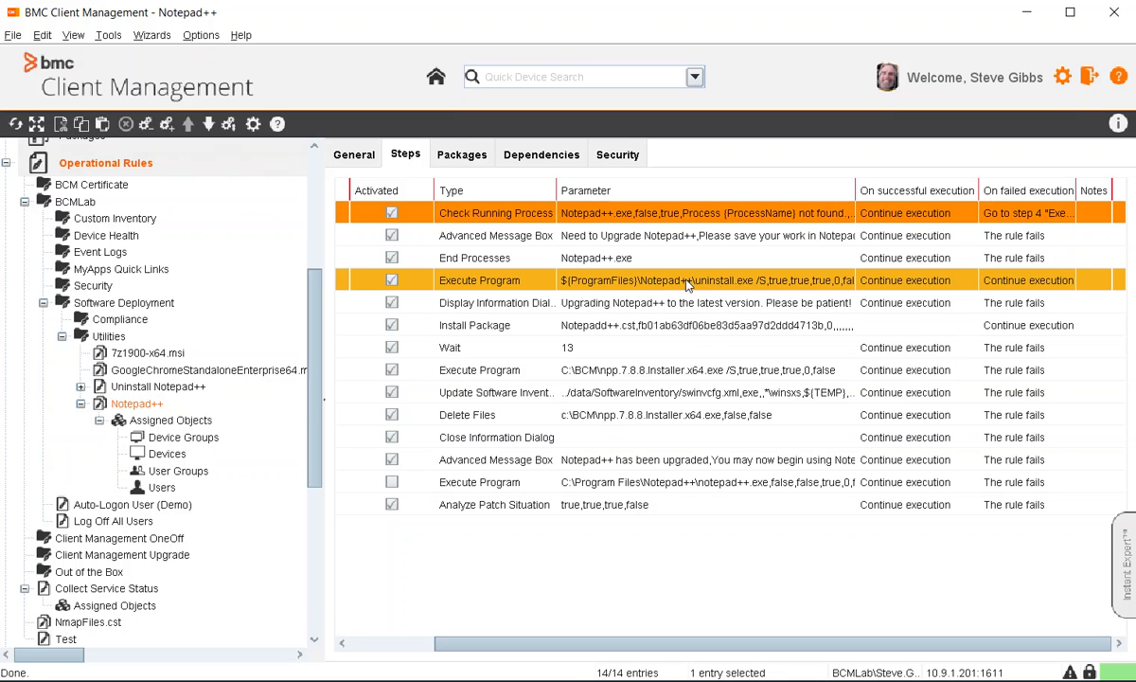
Step: Examine the parameters and workflow of the Execute Program step that runs the Notepad++ uninstaller, and close its properties
double_click(646, 275)
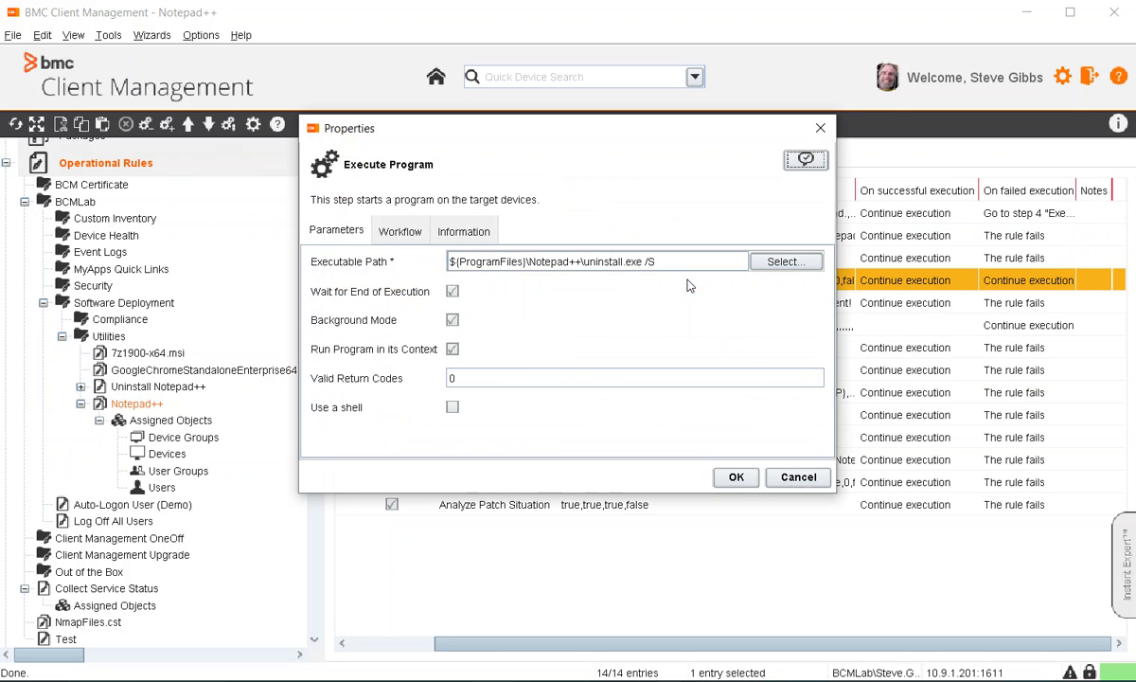
click(403, 236)
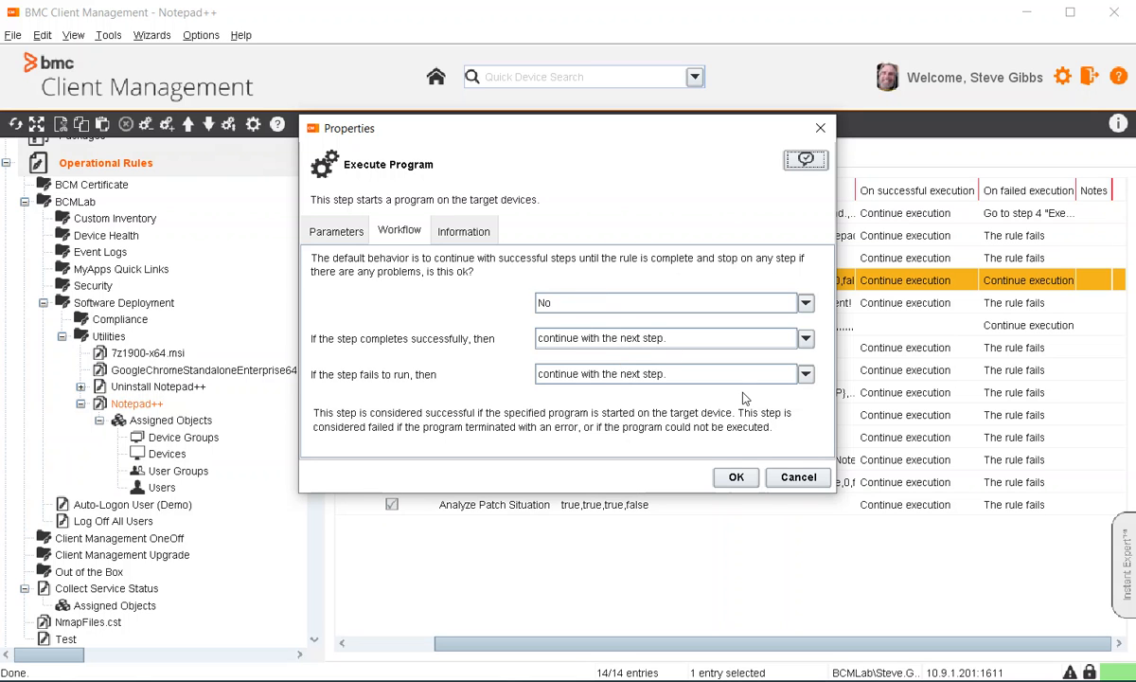
click(736, 476)
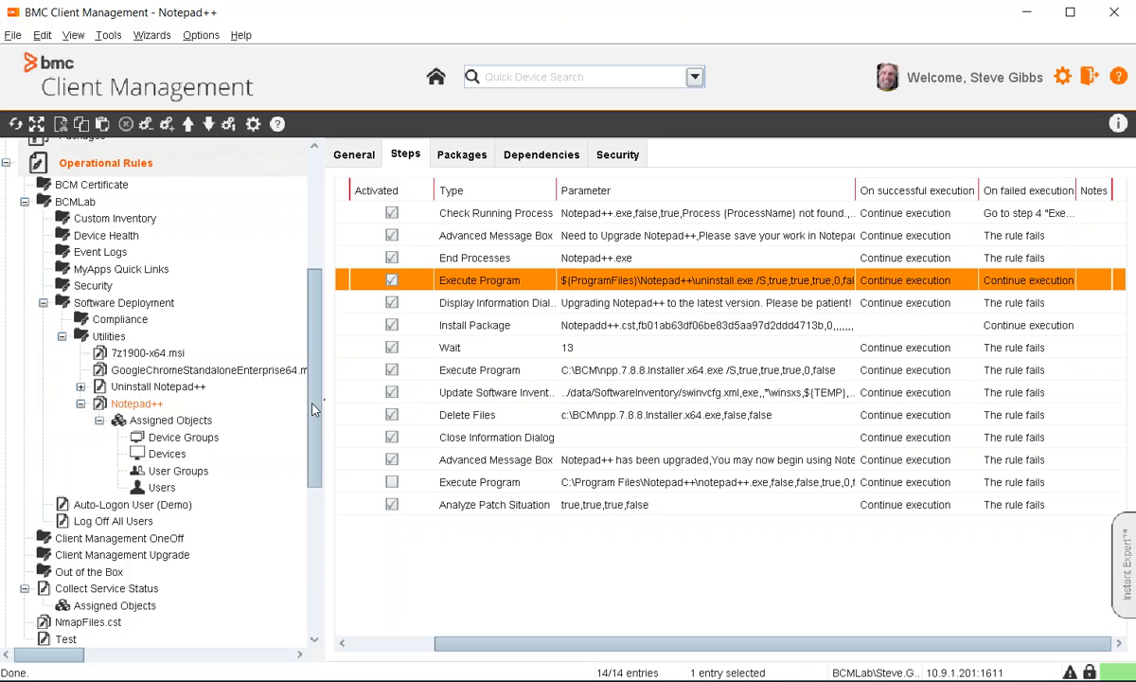
Step: Locate the patch jobs under Patch Management in the console tree
drag(313, 409, 317, 455)
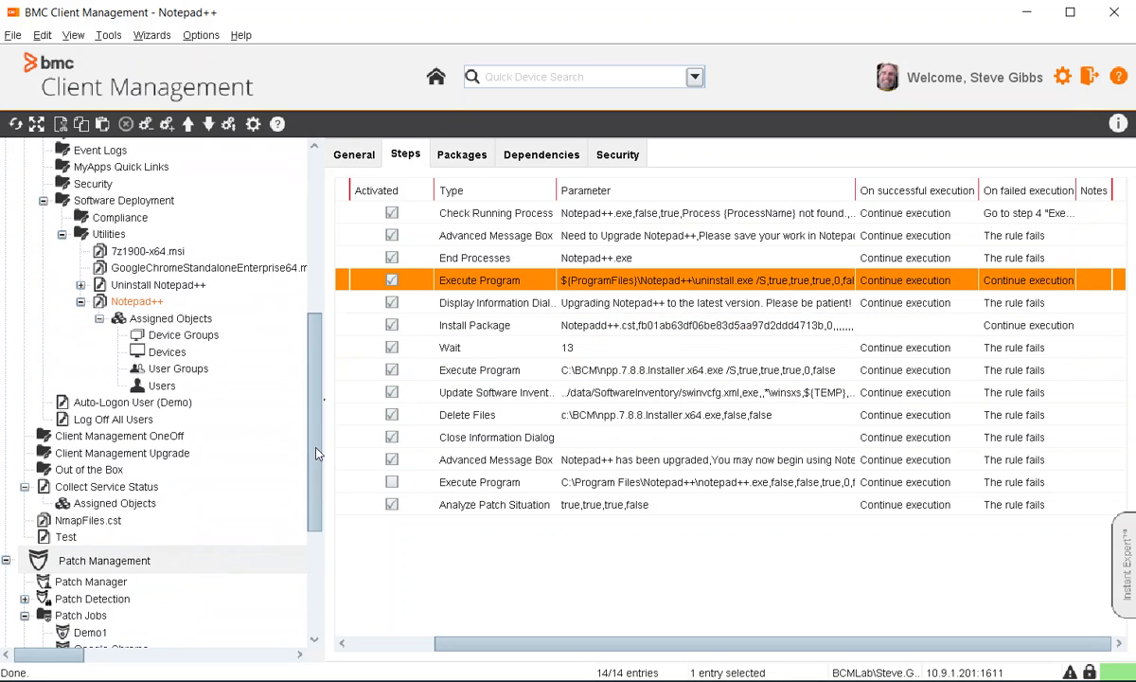